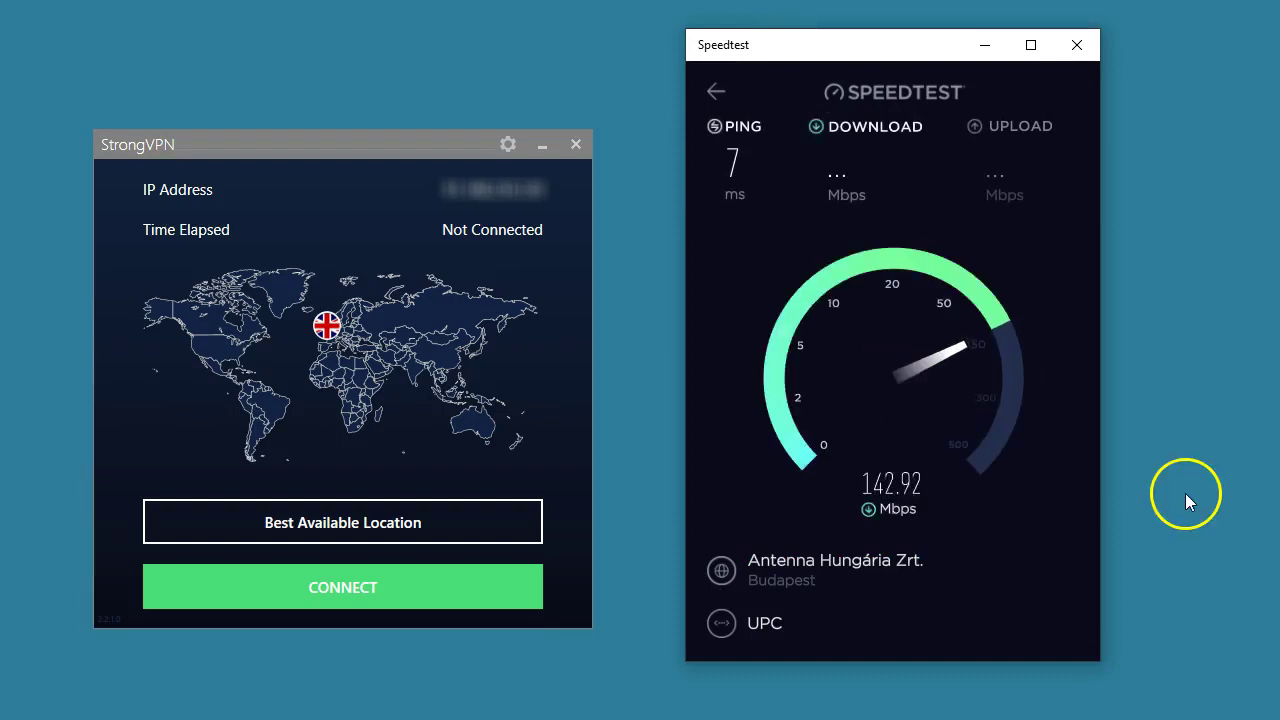
Connect StrongVPN to the best available location, London, United Kingdom.
click(338, 543)
Run Speedtest over the London server (41 ms ping, 120.66 down, 67.12 up Mbps), then disconnect.
click(409, 598)
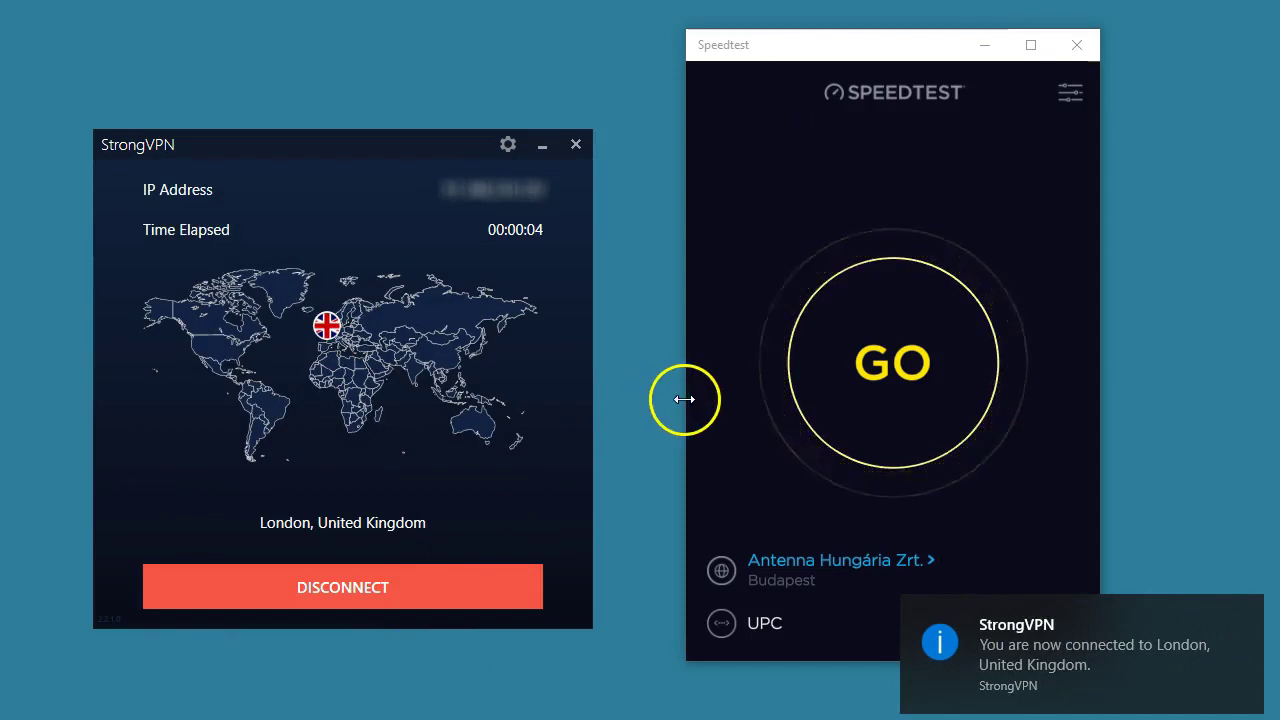
click(878, 398)
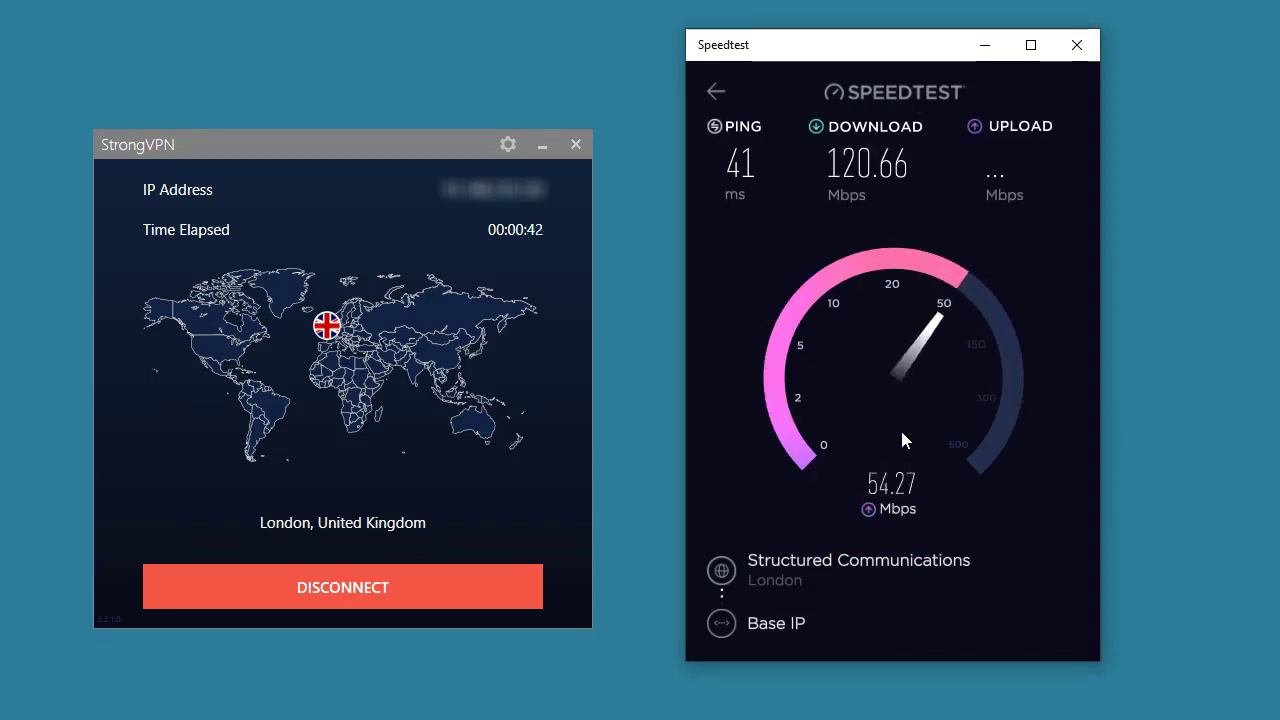
click(329, 588)
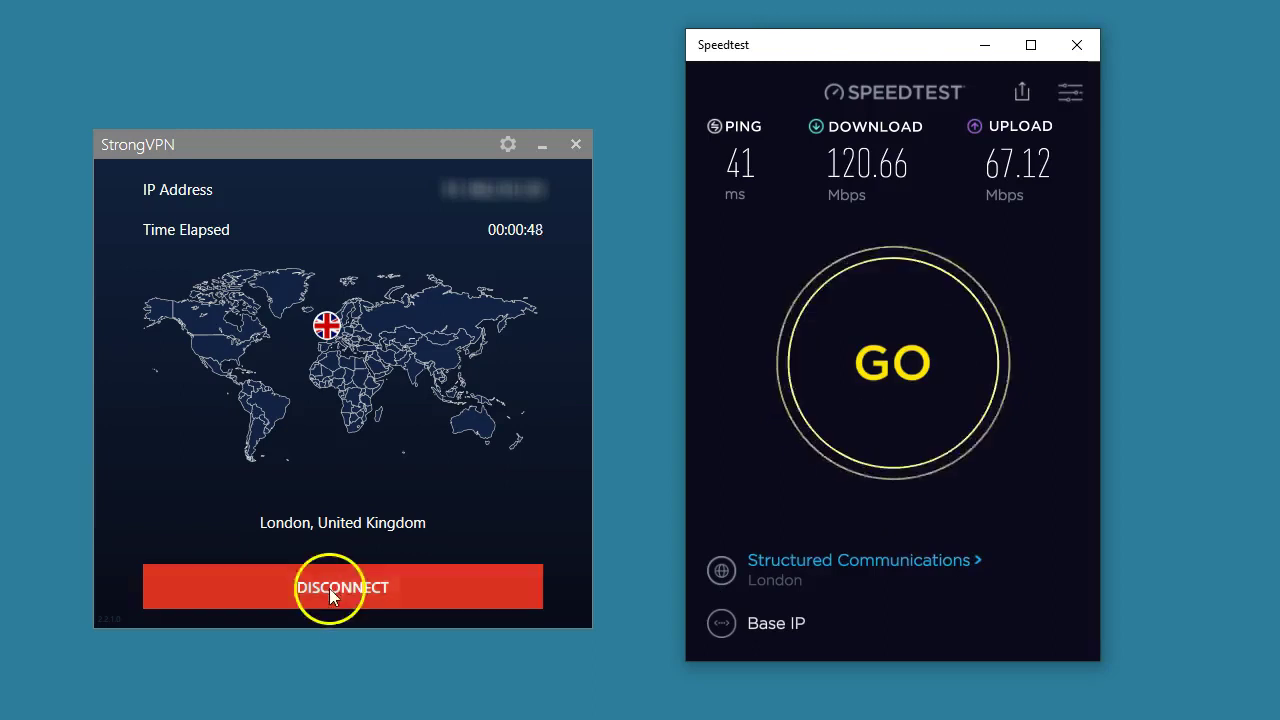
Select and save Phoenix, United States as the server location.
click(345, 532)
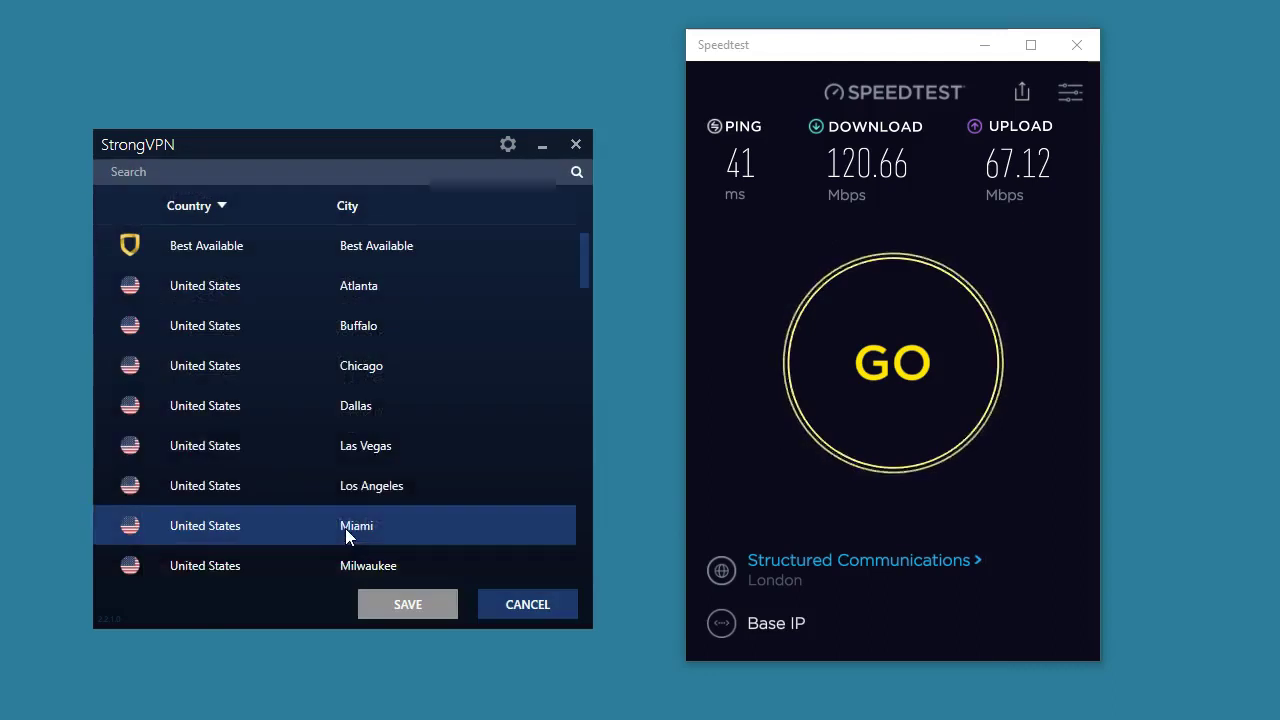
scroll(262, 400, down, 2)
click(261, 401)
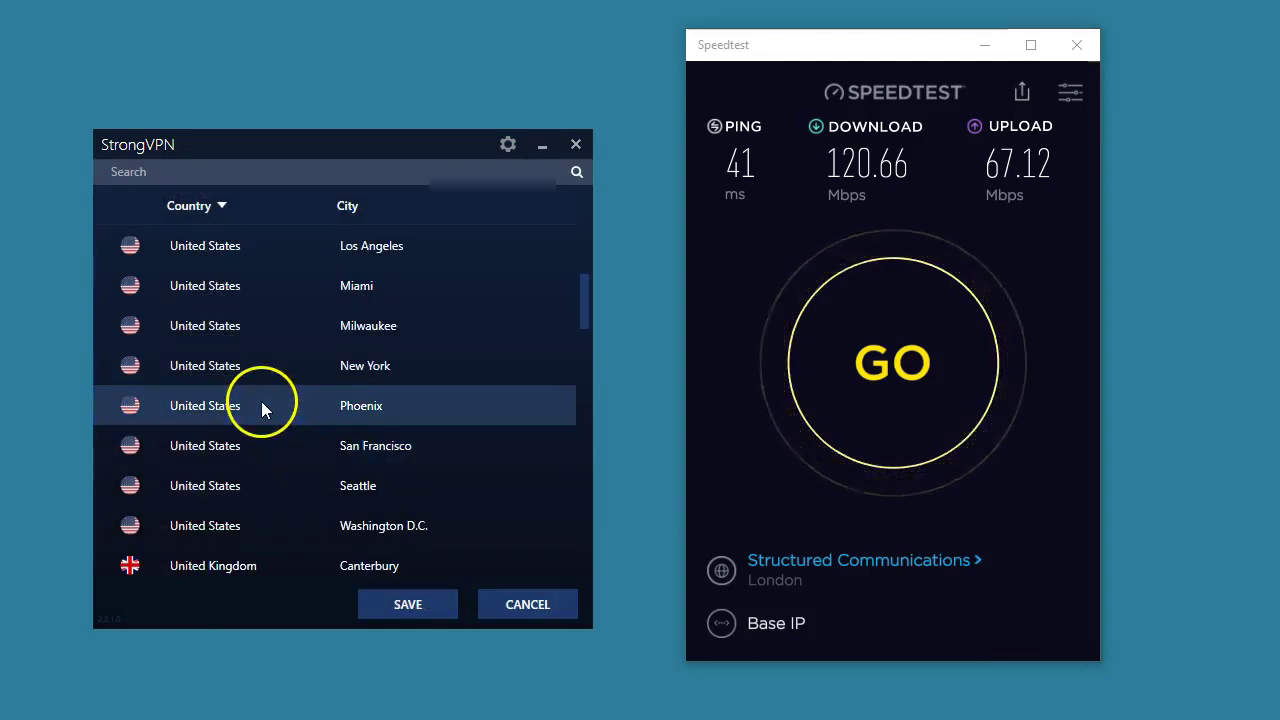
click(395, 603)
Connect to Phoenix, measure 380 ms ping, 30.15 down, 28.95 up Mbps, then disconnect.
click(403, 587)
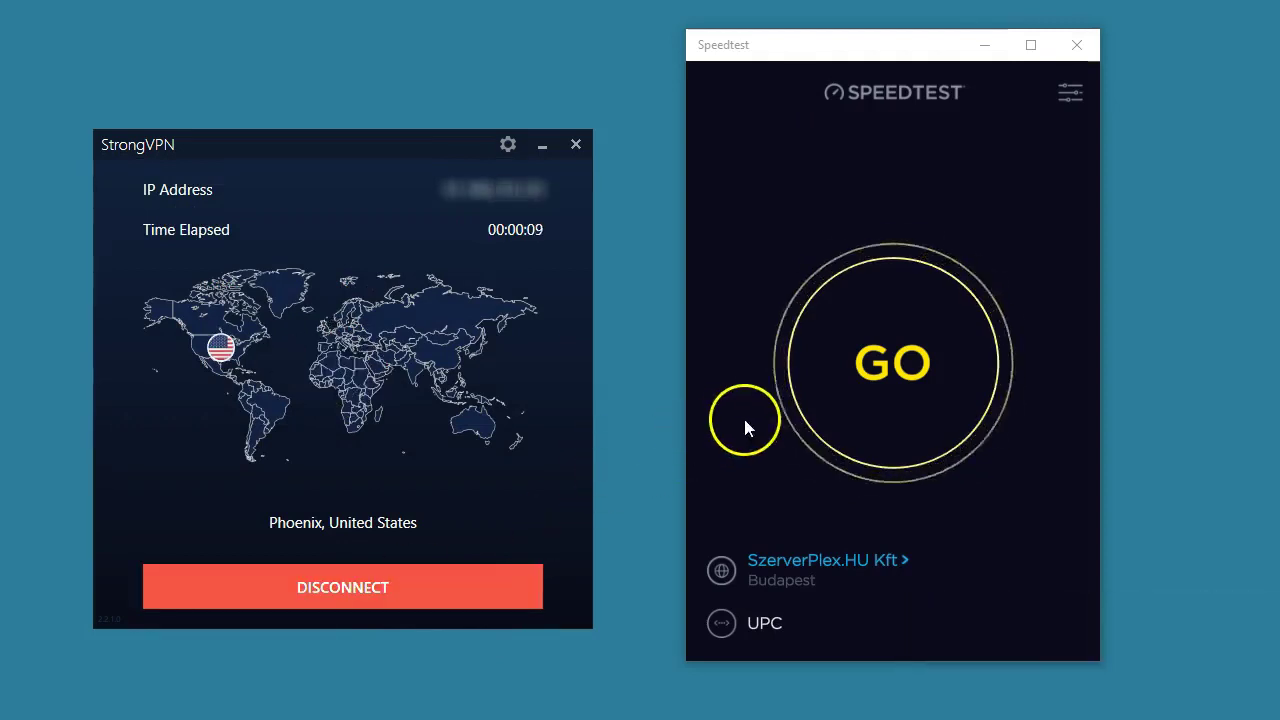
click(903, 365)
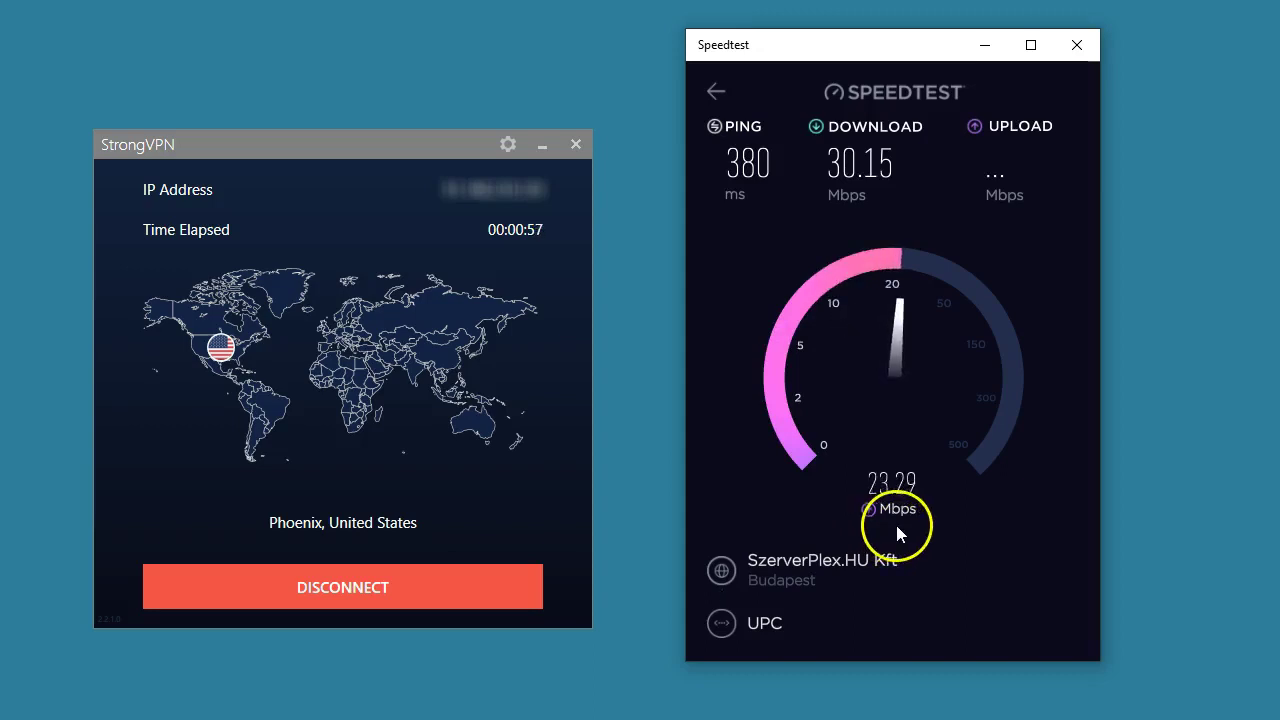
click(376, 582)
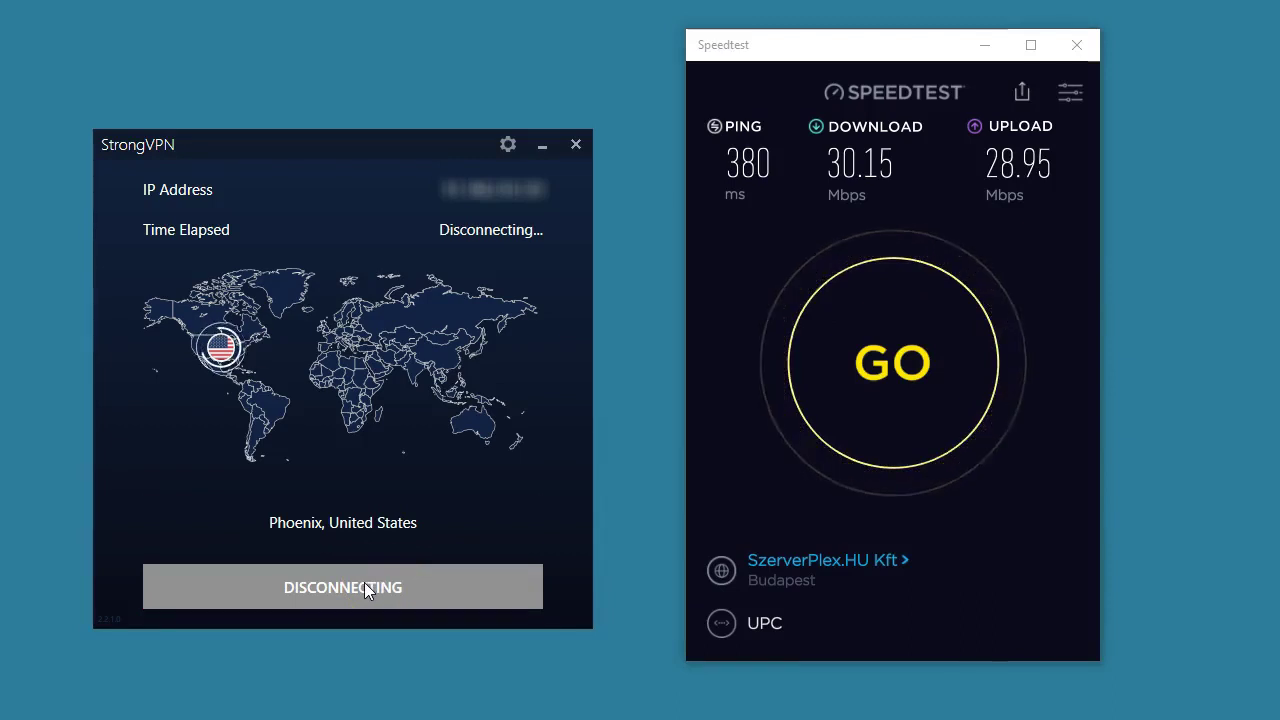
Select and save Spain – Madrid as the server location.
click(366, 538)
scroll(314, 466, down, 5)
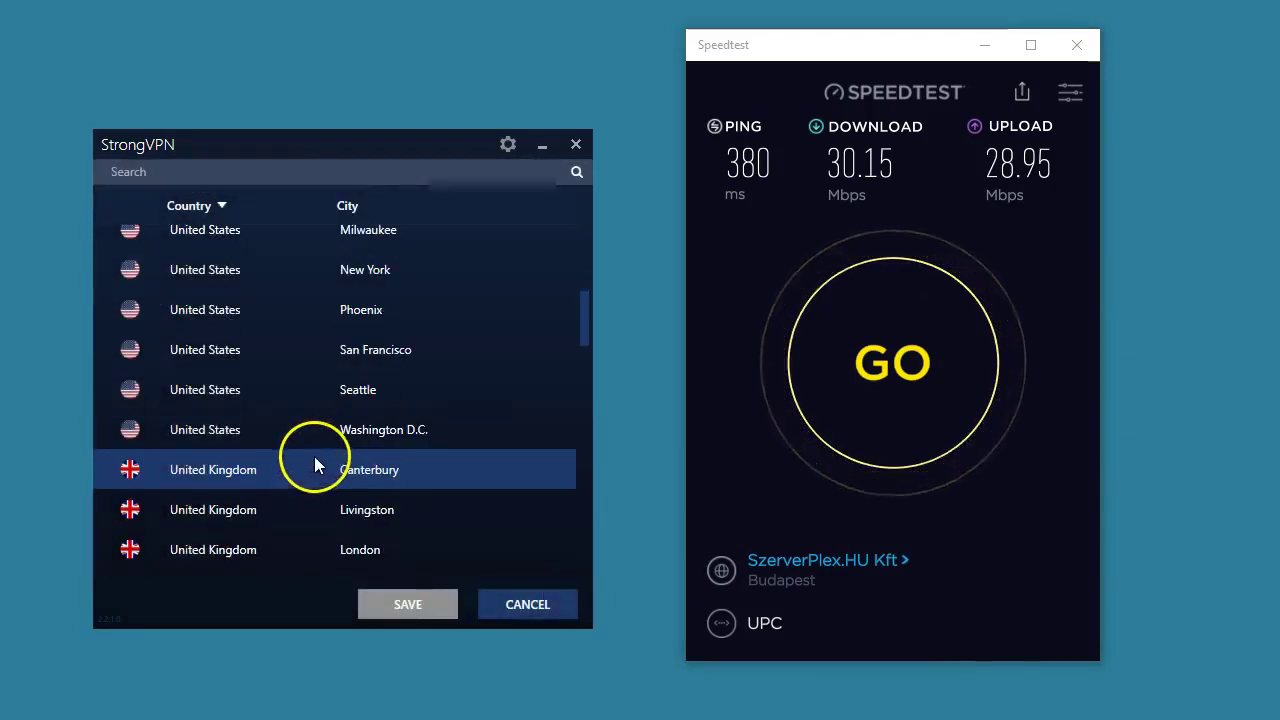
click(245, 544)
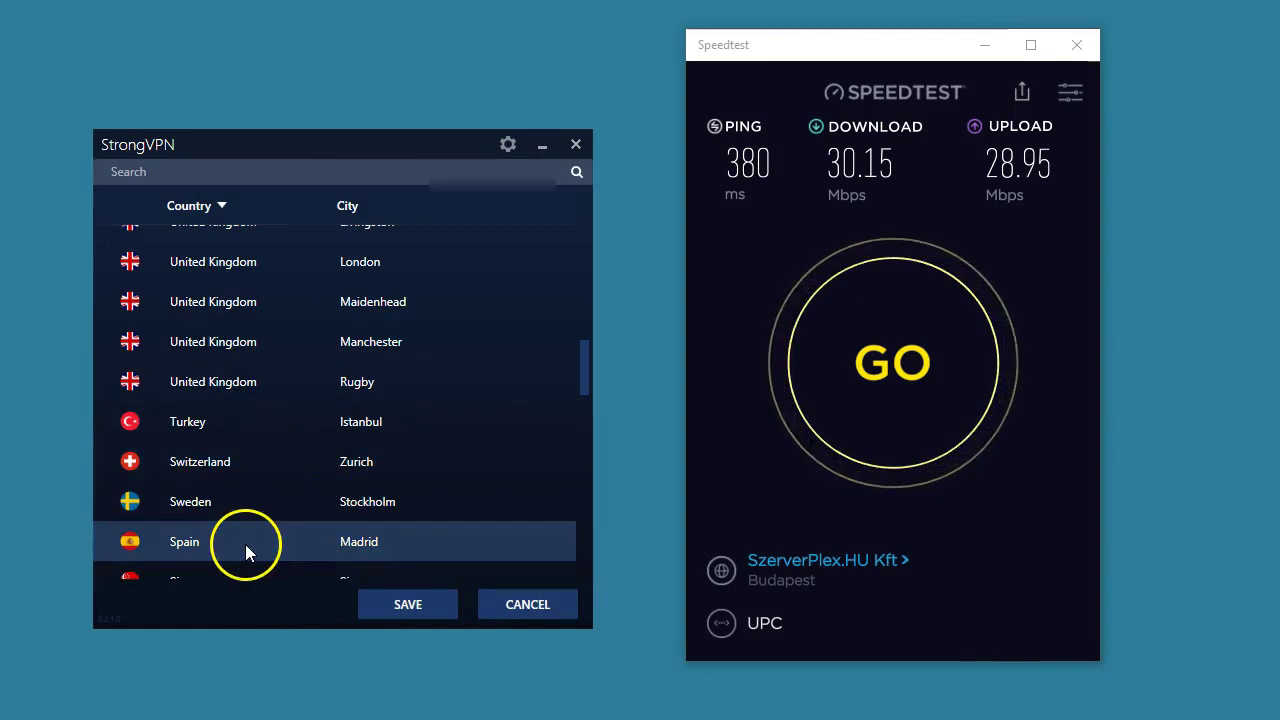
click(421, 603)
Connect to Madrid, measure 112 ms ping, 223.29 down, 20.44 up Mbps, then disconnect.
click(366, 589)
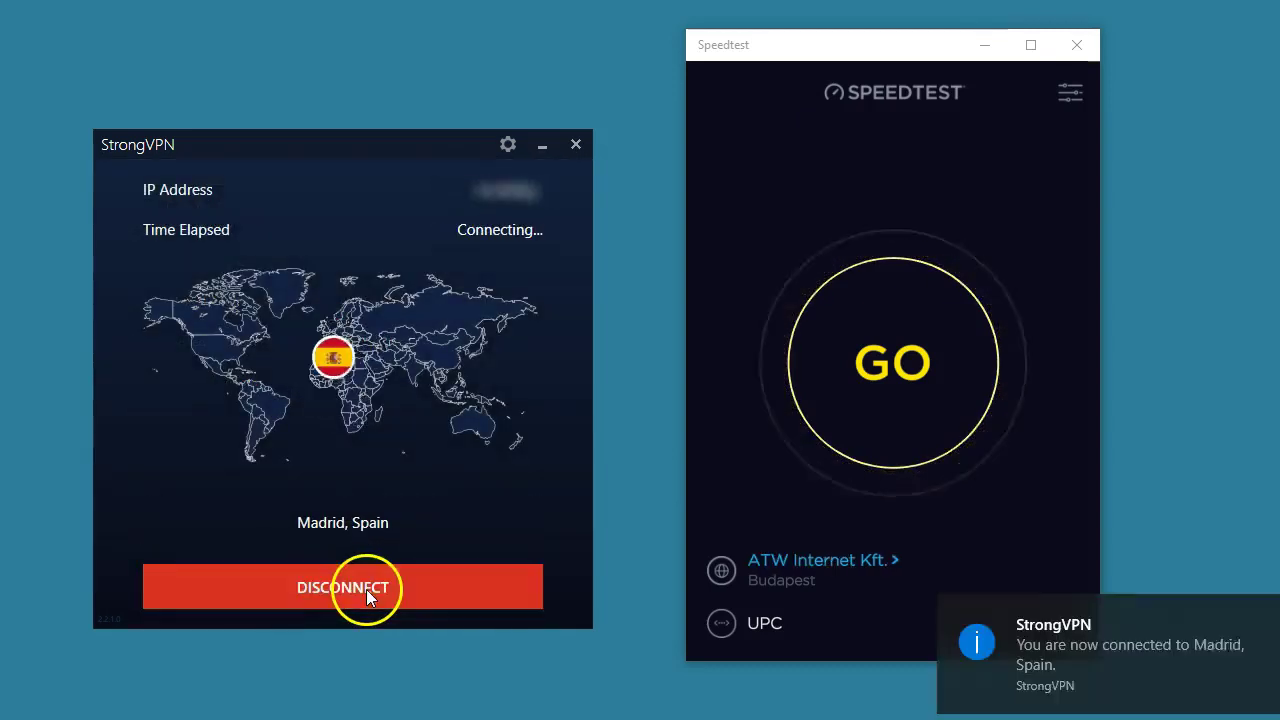
click(896, 422)
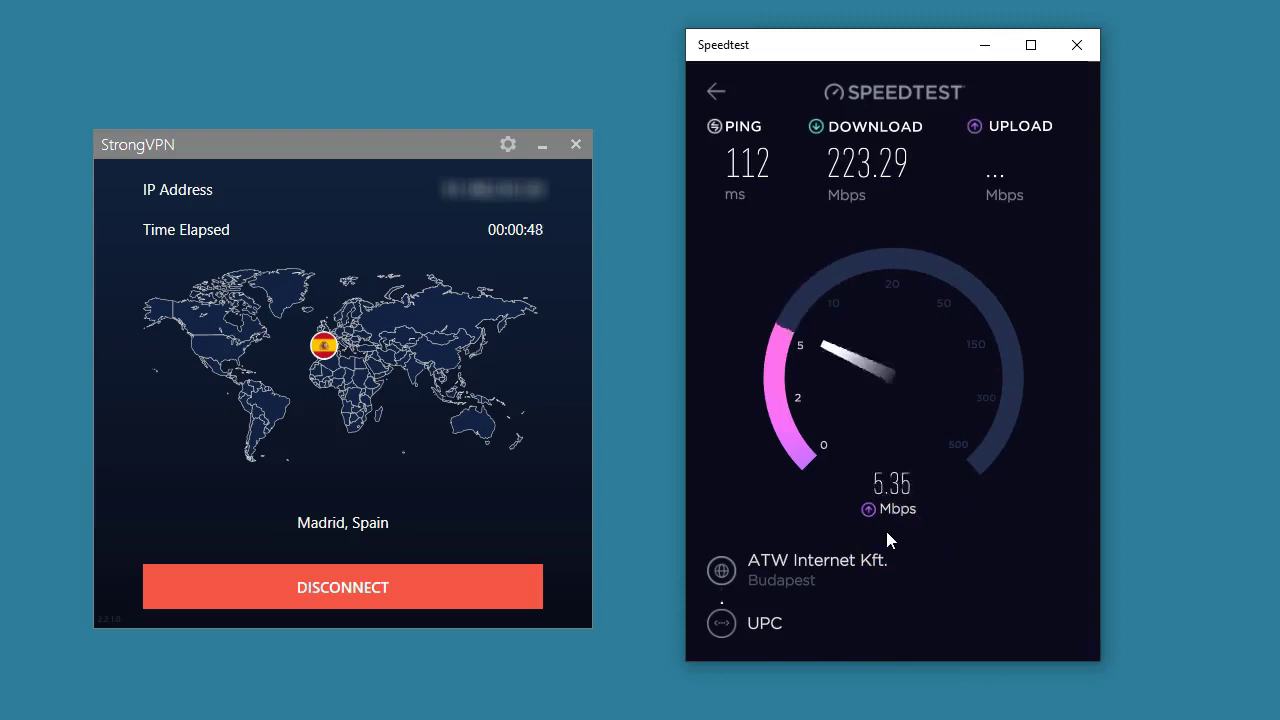
click(345, 572)
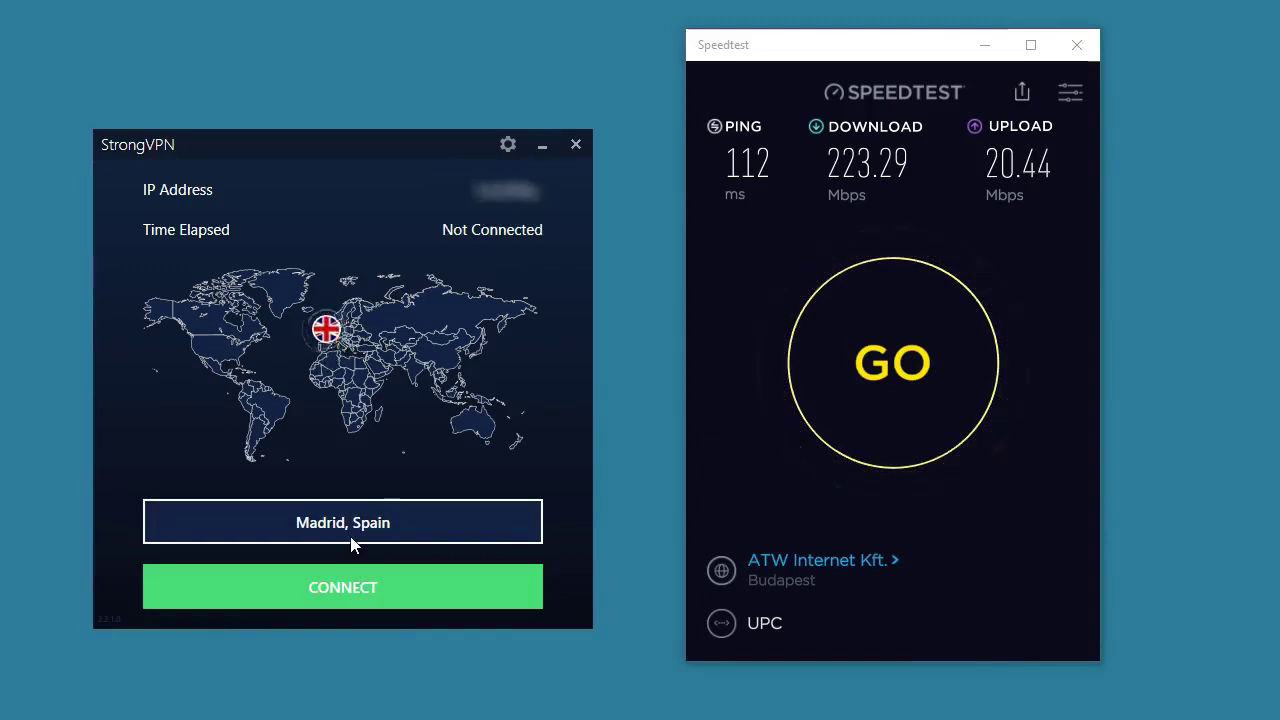
Select and save Japan – Tokyo as the server location.
click(343, 522)
scroll(312, 457, down, 10)
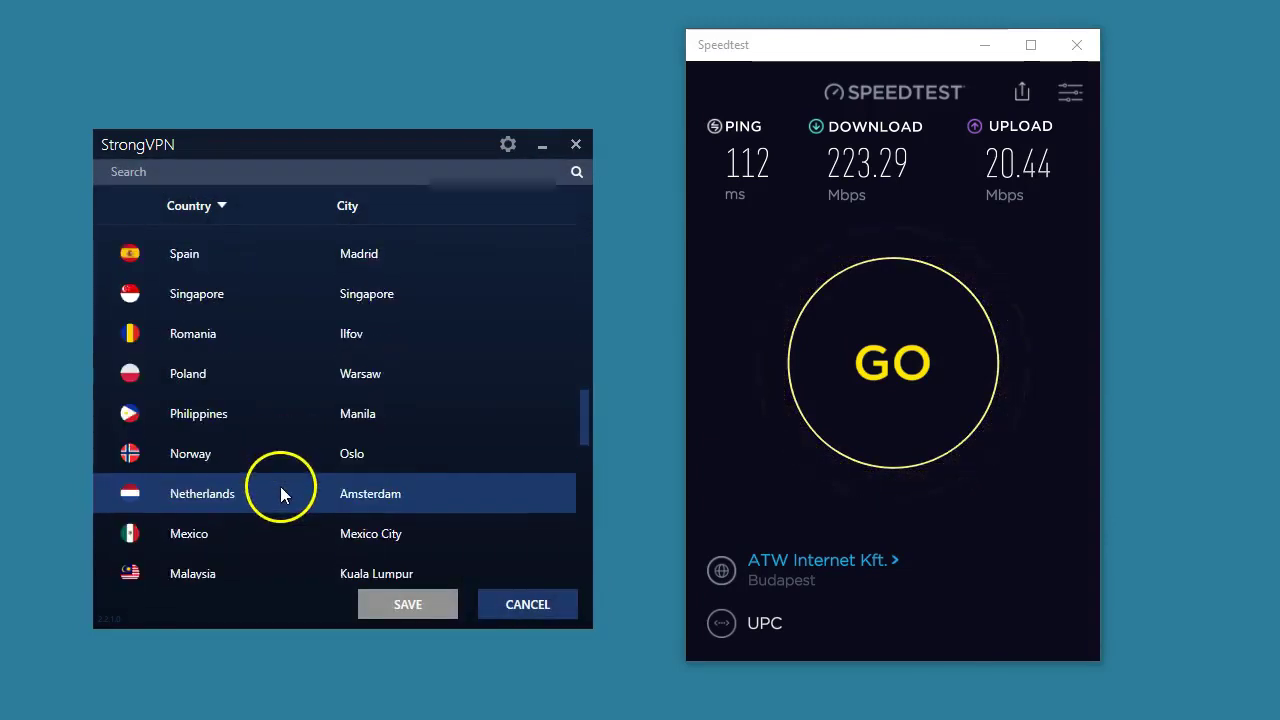
scroll(280, 486, down, 4)
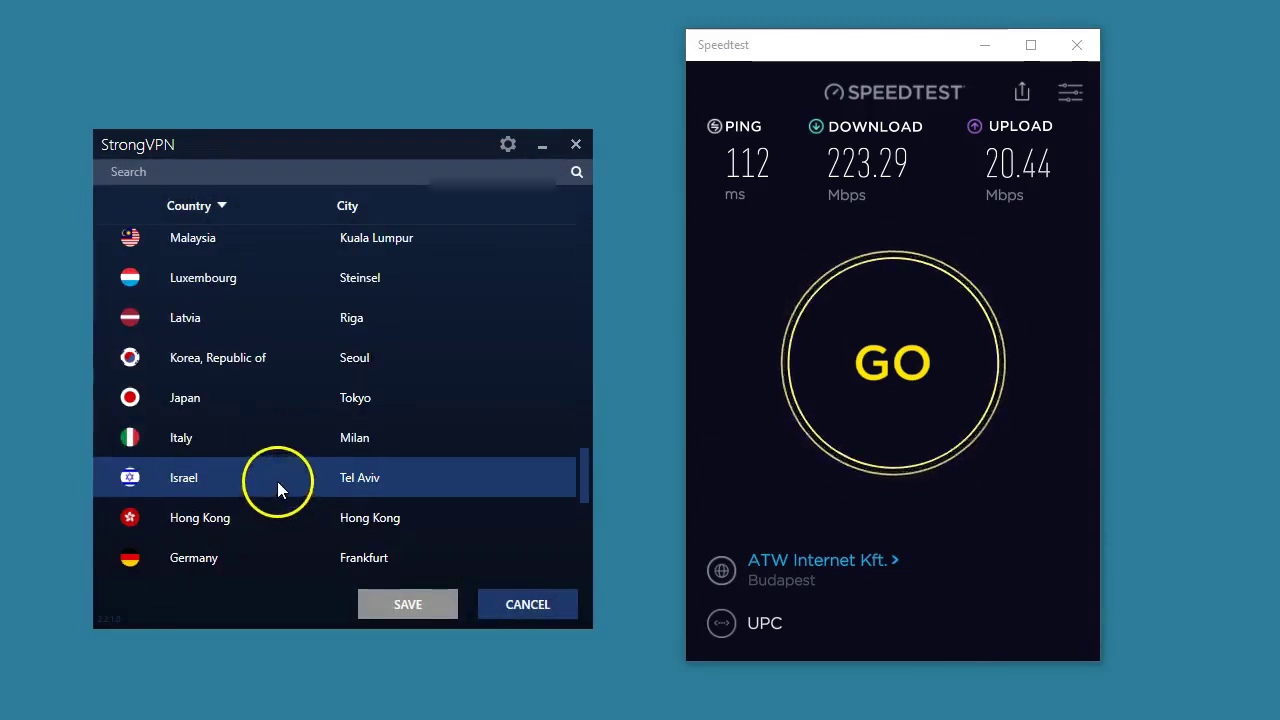
click(214, 404)
click(361, 598)
Connect to Tokyo, measure 581 ms ping, 129.96 down, 15.21 up Mbps, then disconnect.
click(364, 590)
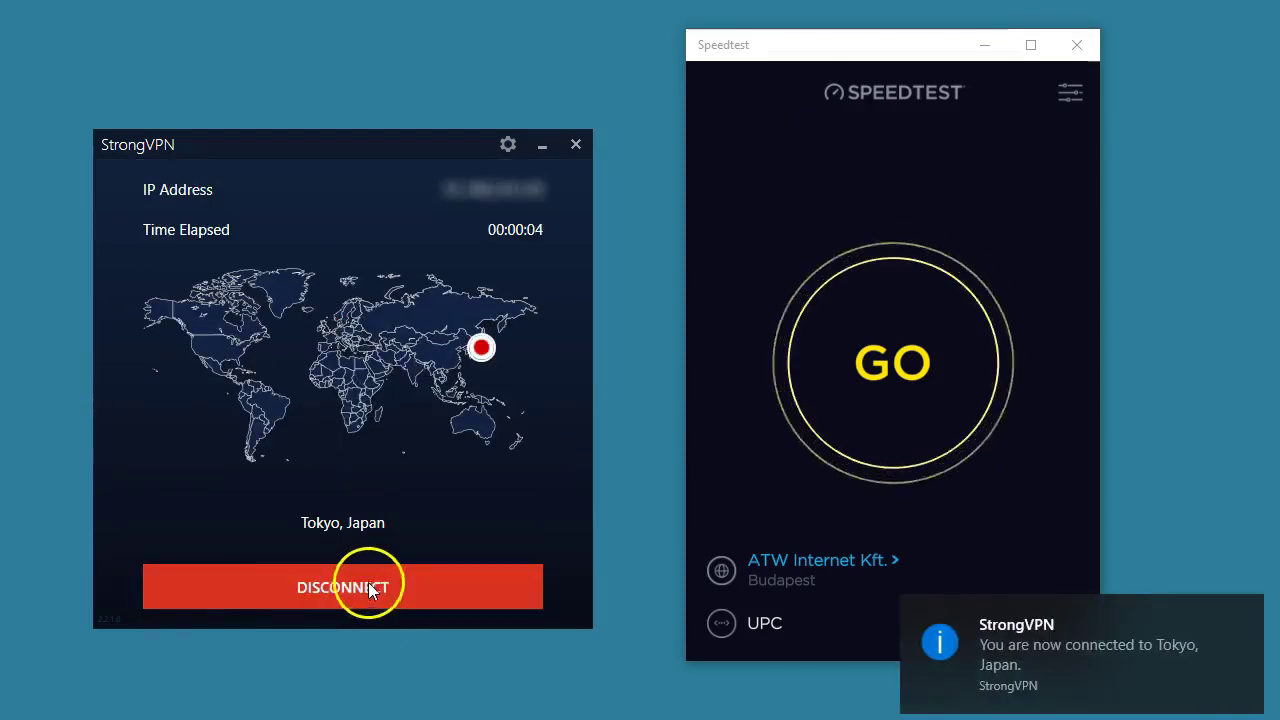
click(892, 378)
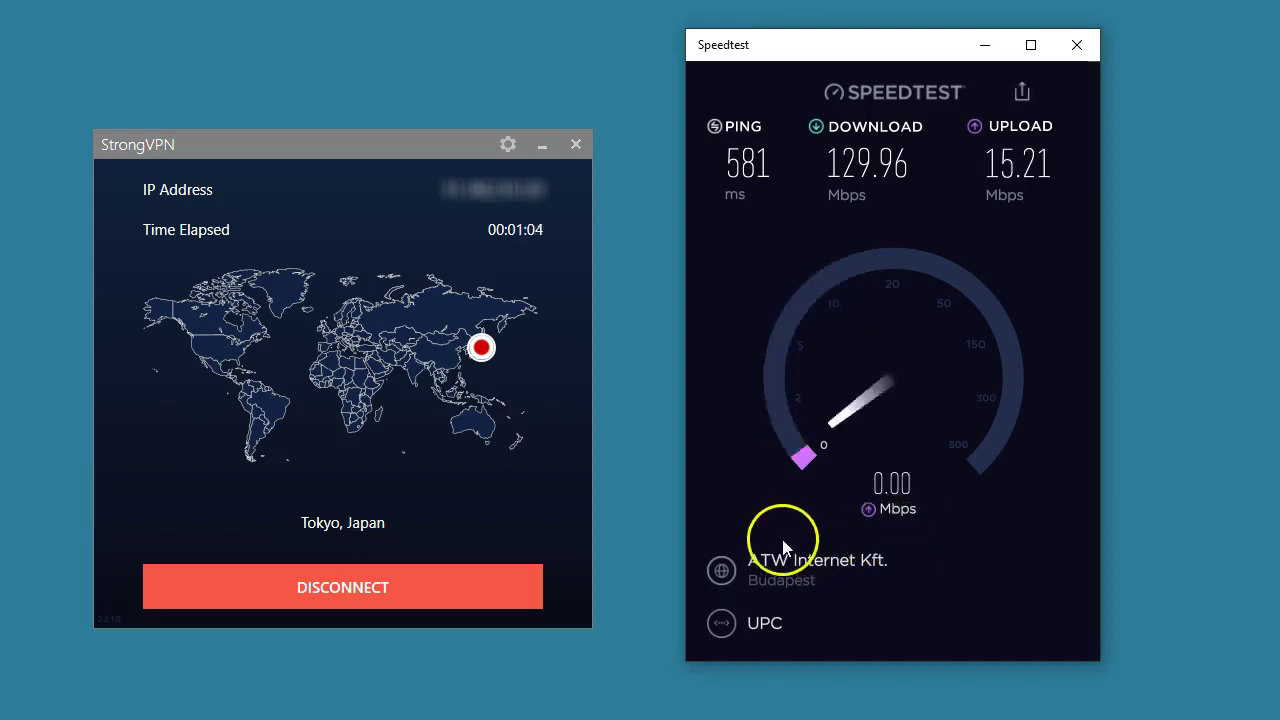
click(355, 580)
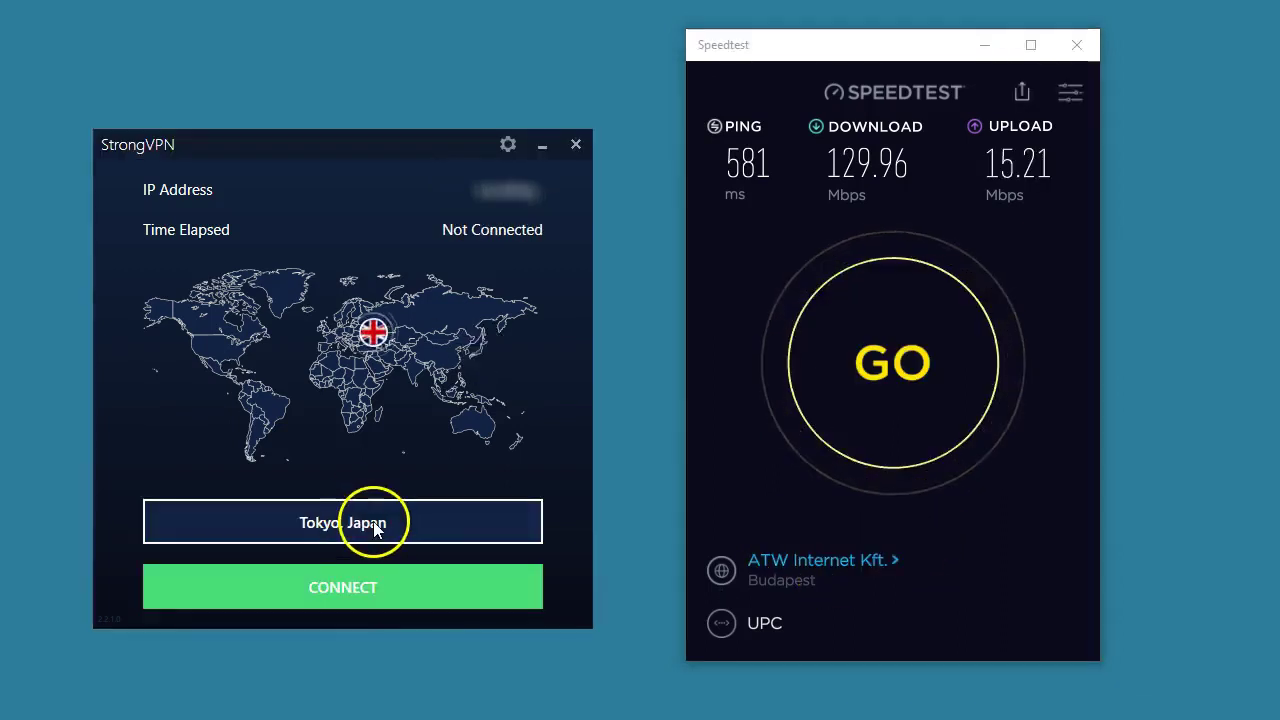
Save Brazil – Sao Paulo as the location, connect to it, and start a Speedtest run.
click(366, 528)
scroll(330, 445, down, 10)
scroll(345, 470, down, 10)
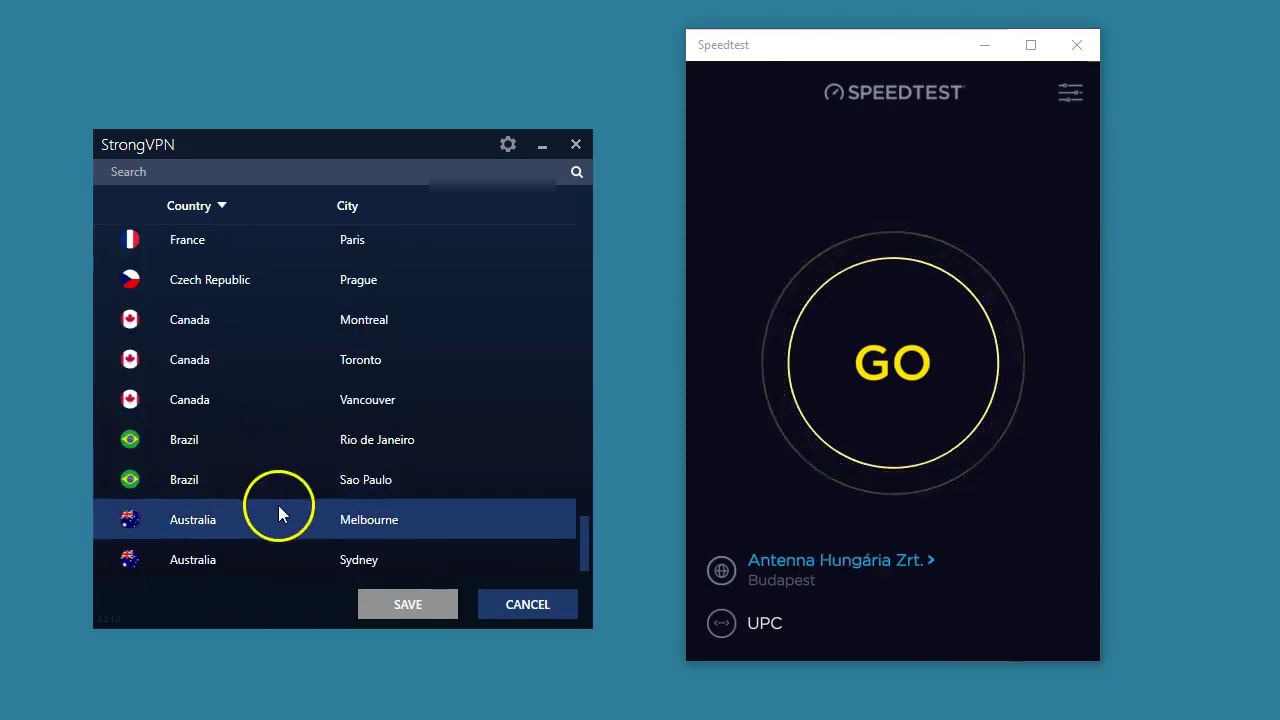
click(256, 483)
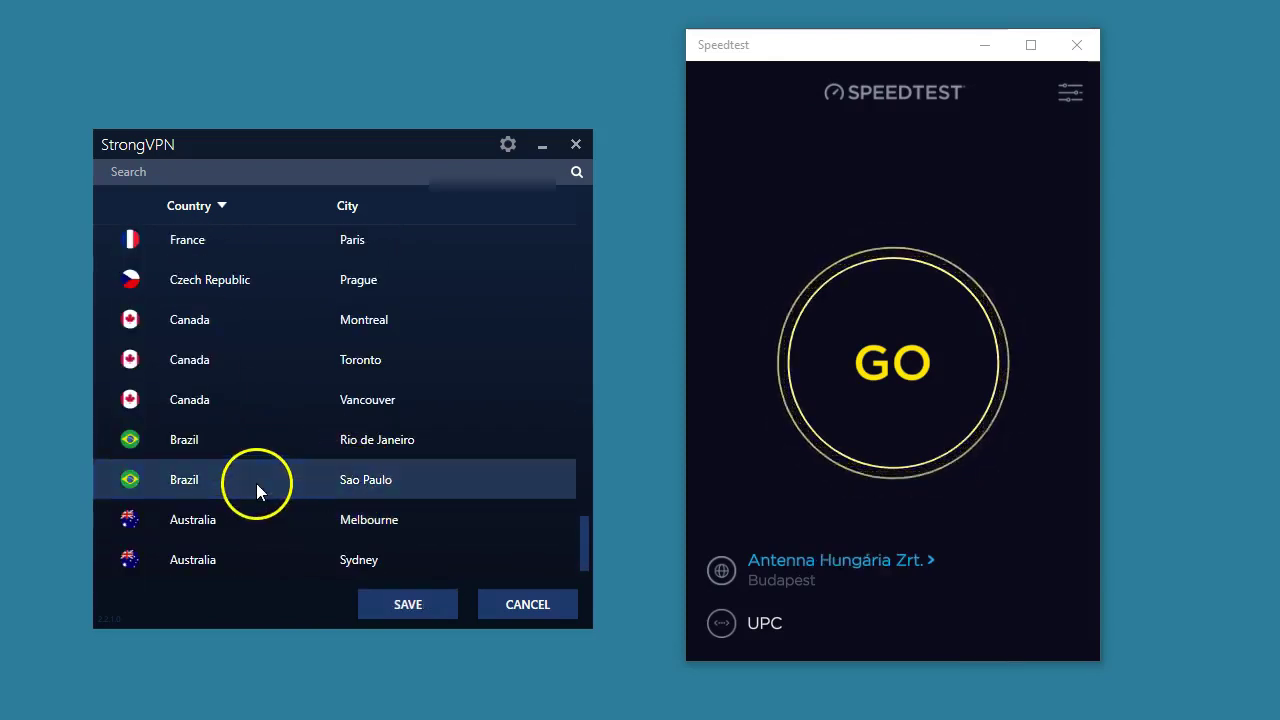
click(415, 605)
click(393, 575)
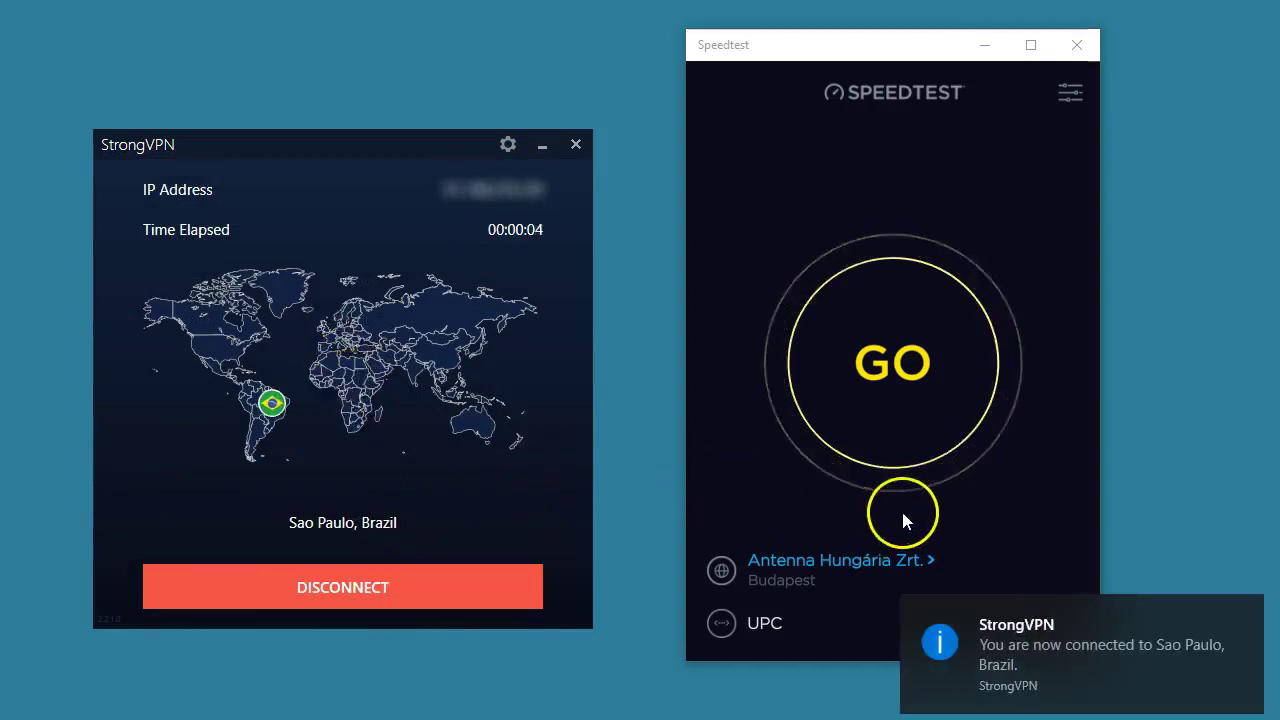
click(893, 368)
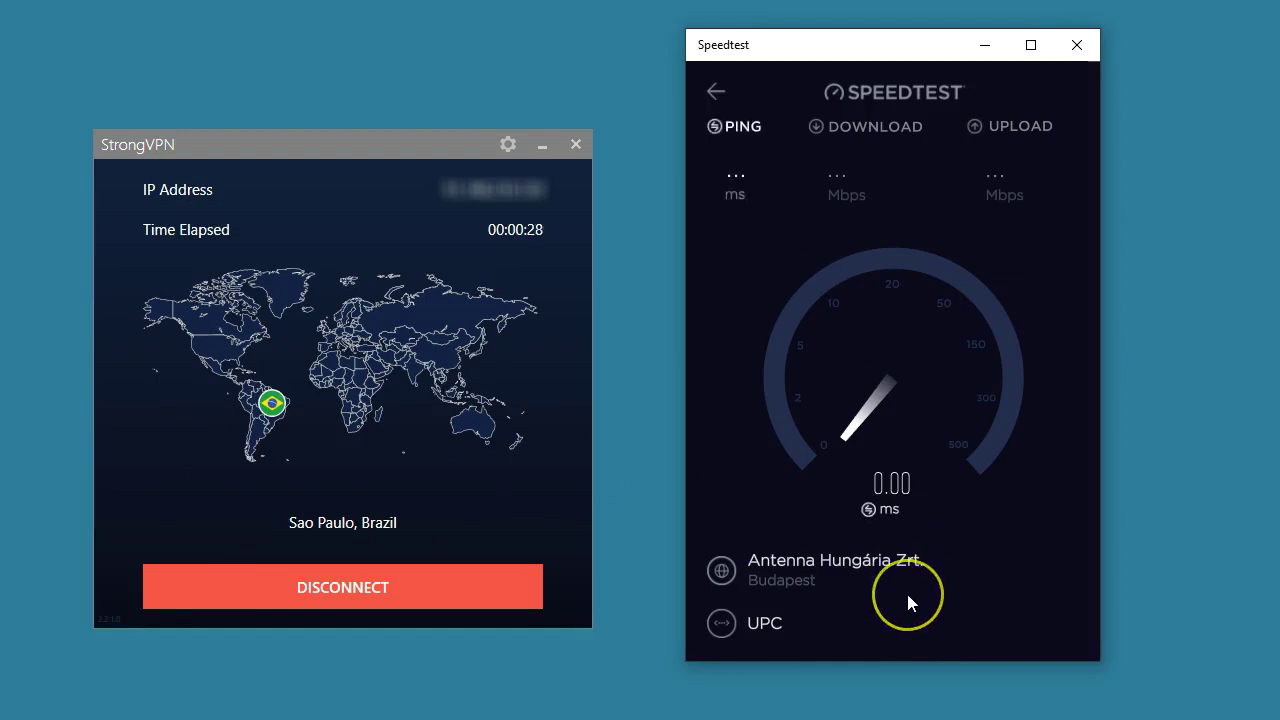
Dismiss the Speedtest error, disconnect from Sao Paulo, and save Germany – Munich as the location.
click(866, 392)
click(371, 589)
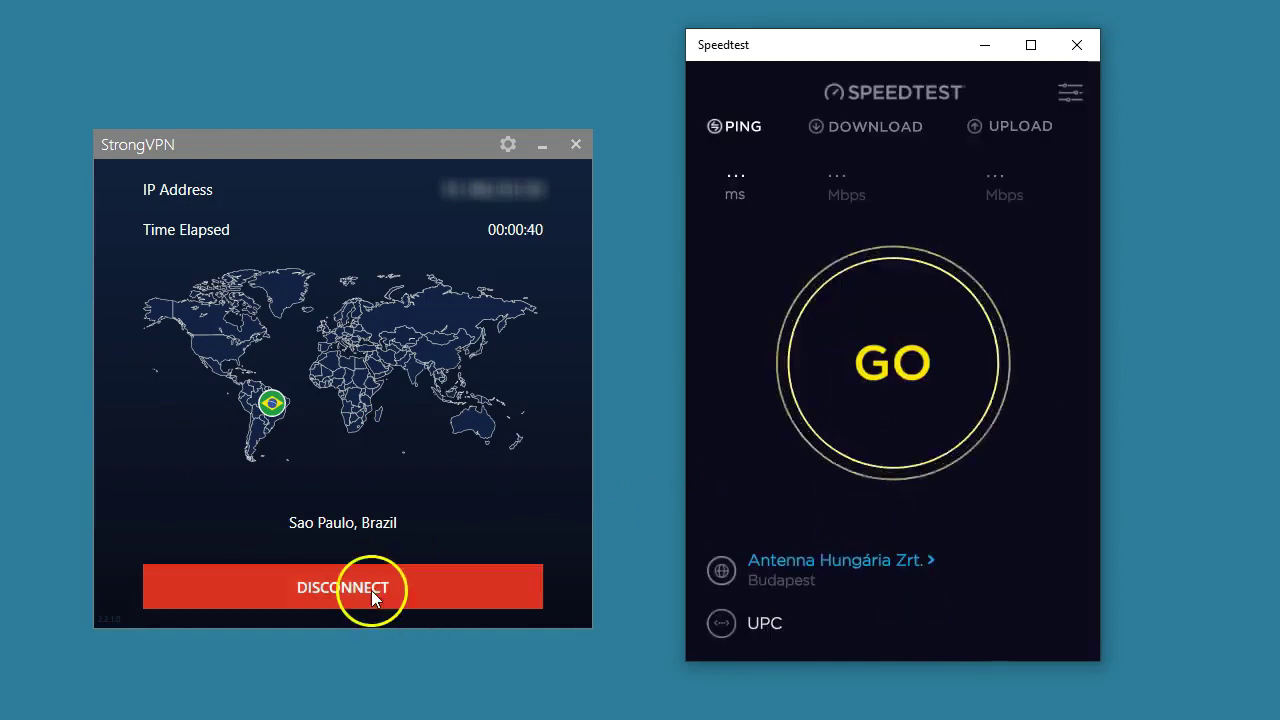
click(351, 527)
scroll(367, 500, down, 10)
scroll(367, 500, down, 10)
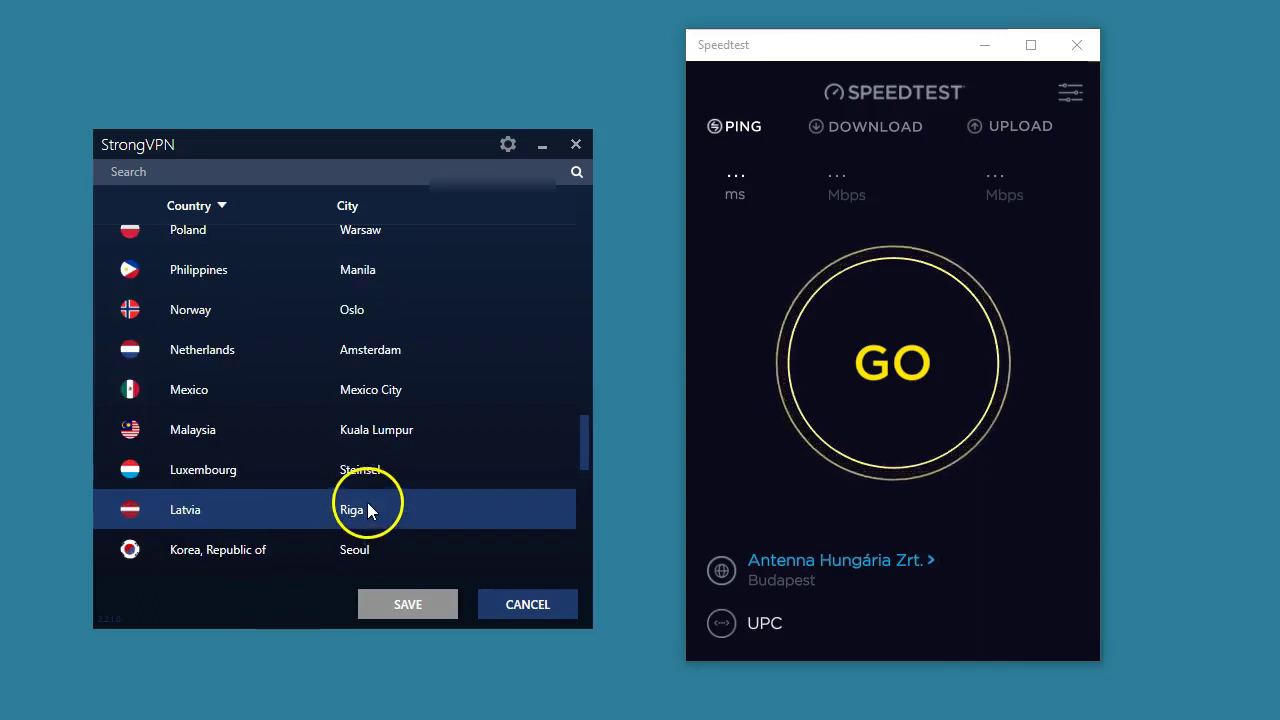
click(369, 455)
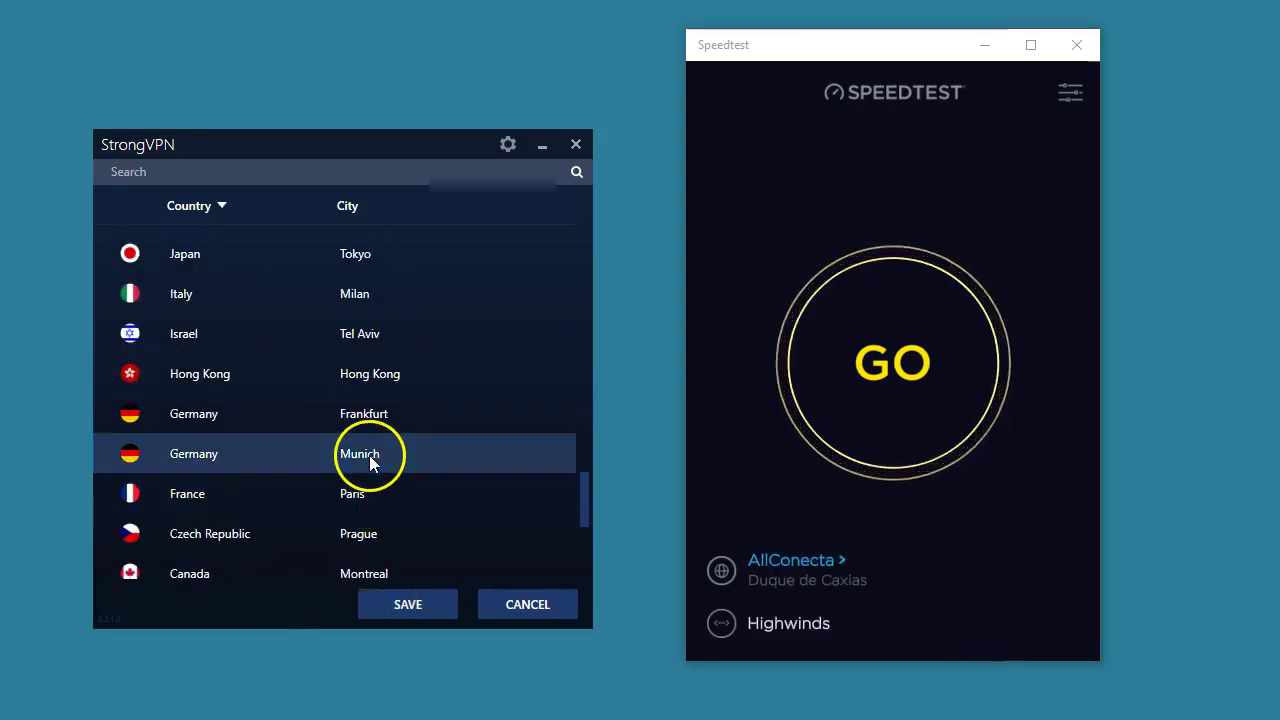
click(404, 604)
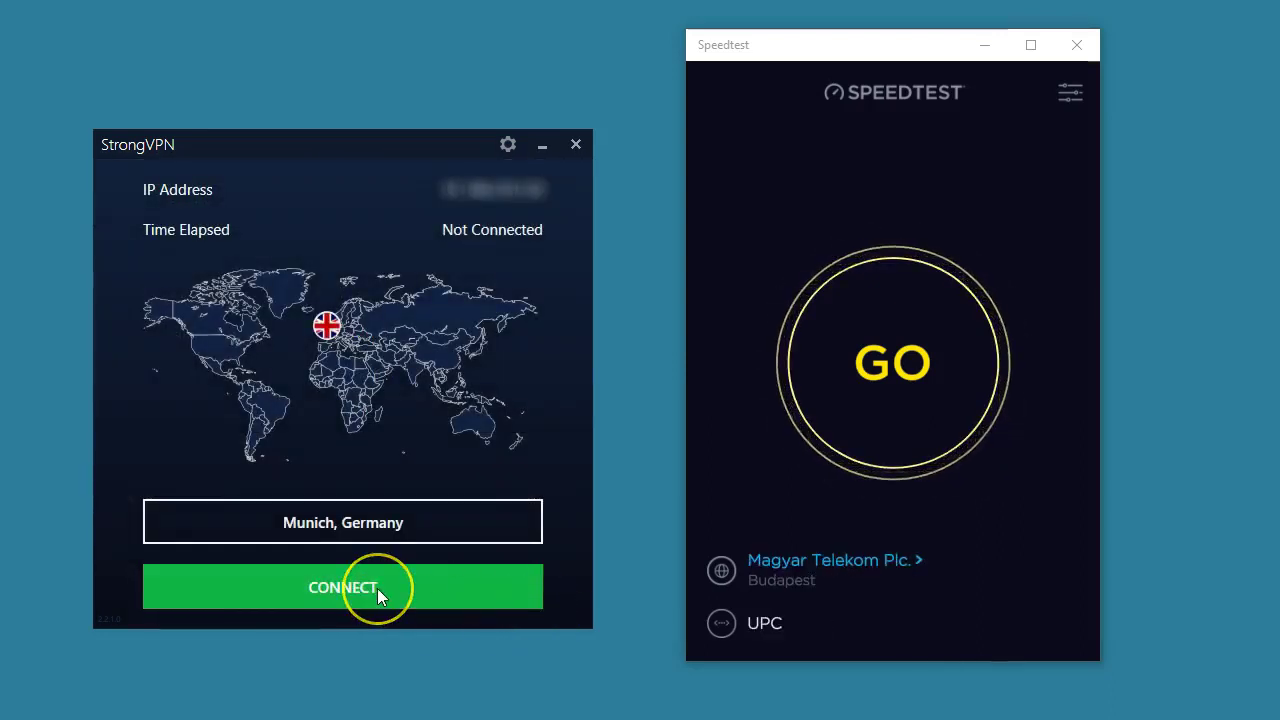
Connect to Munich, measure 70 ms ping and 0.11 Mbps download, then disconnect.
click(377, 588)
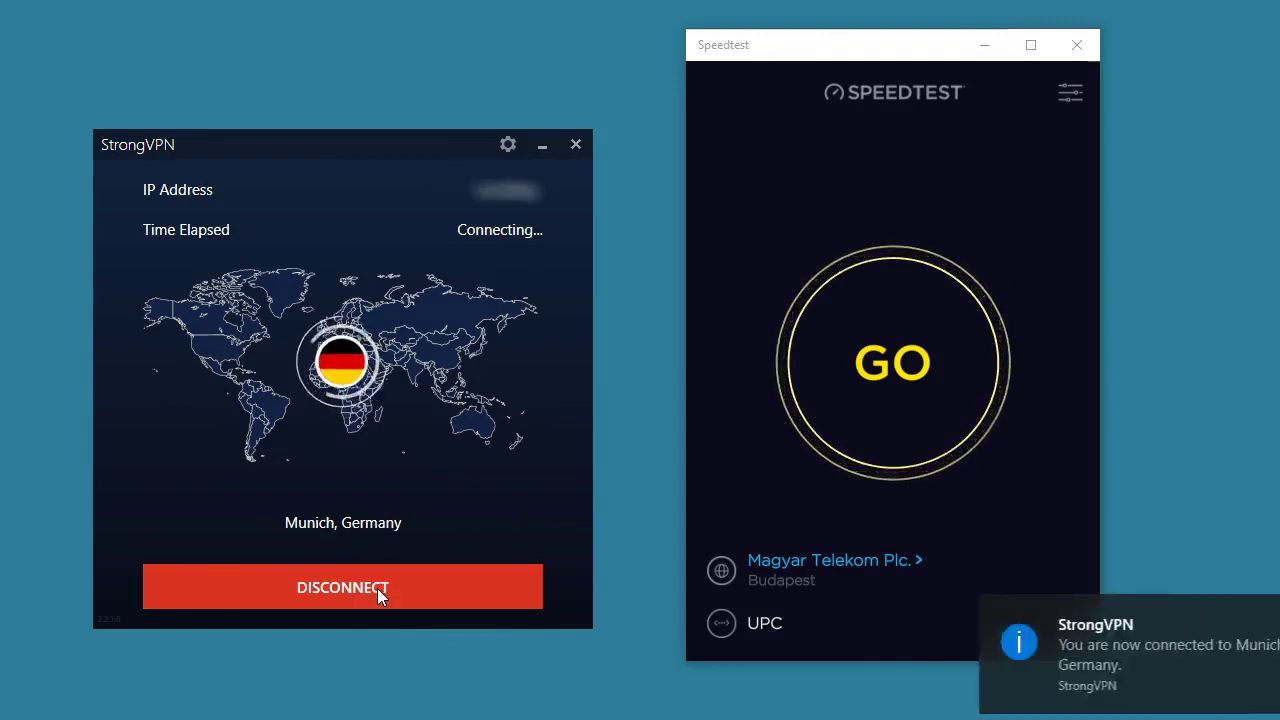
click(814, 480)
click(891, 364)
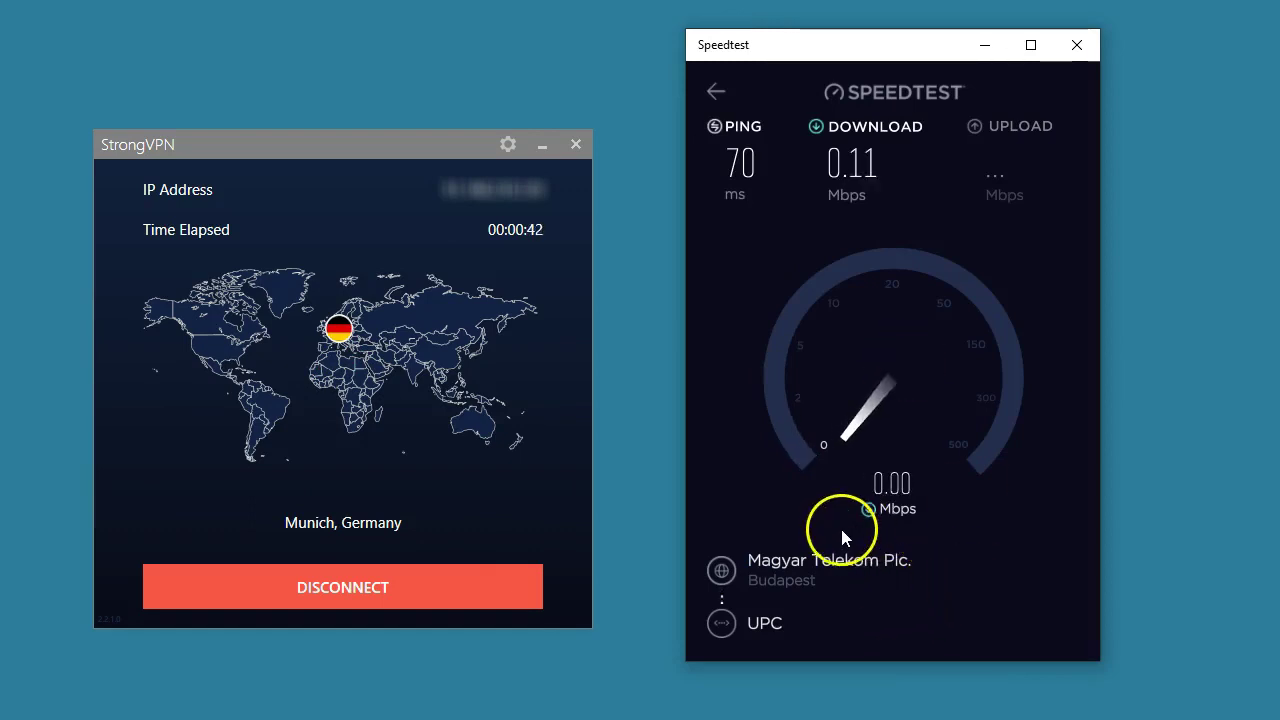
click(486, 600)
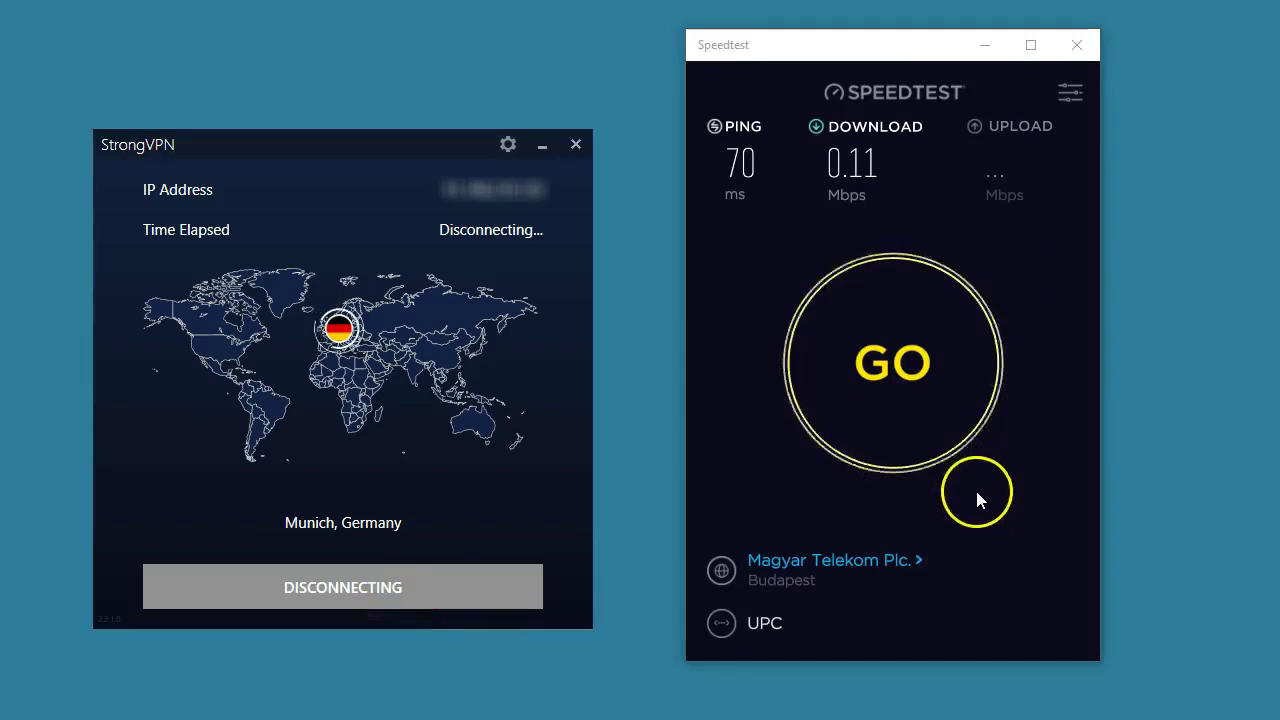
Start a fresh Speedtest, then select and save Australia – Sydney as the location.
click(877, 385)
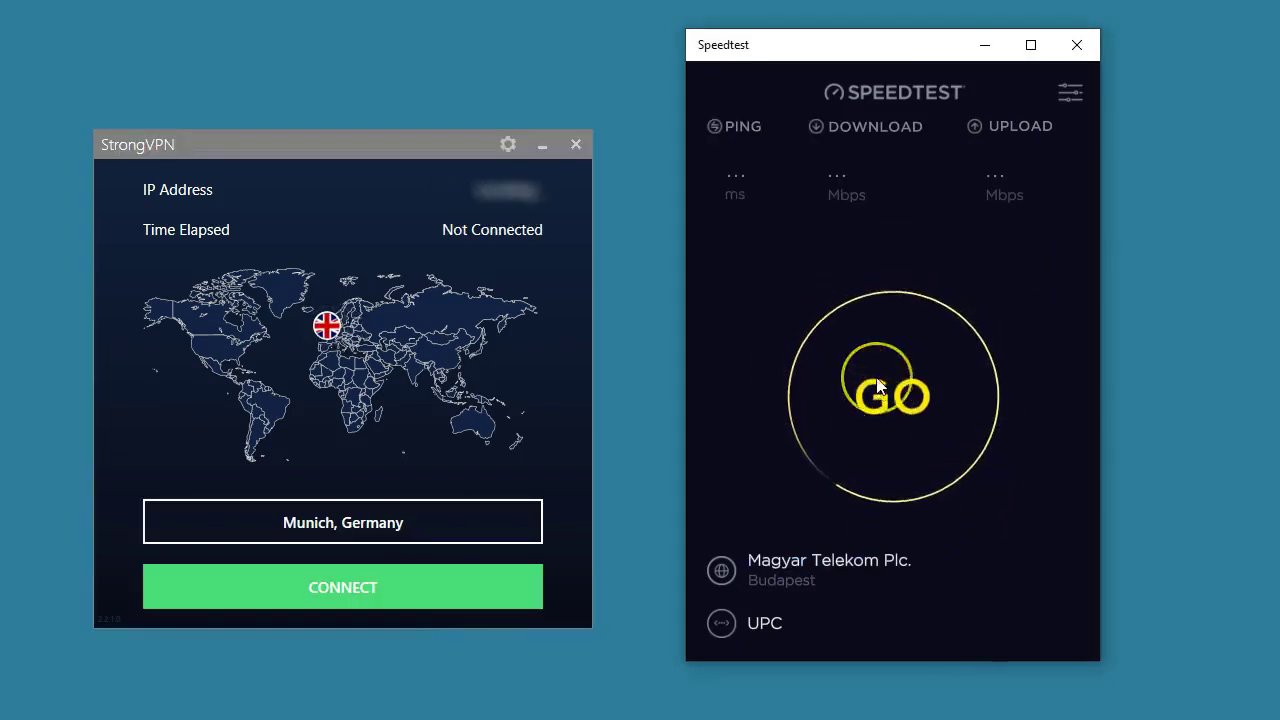
click(889, 512)
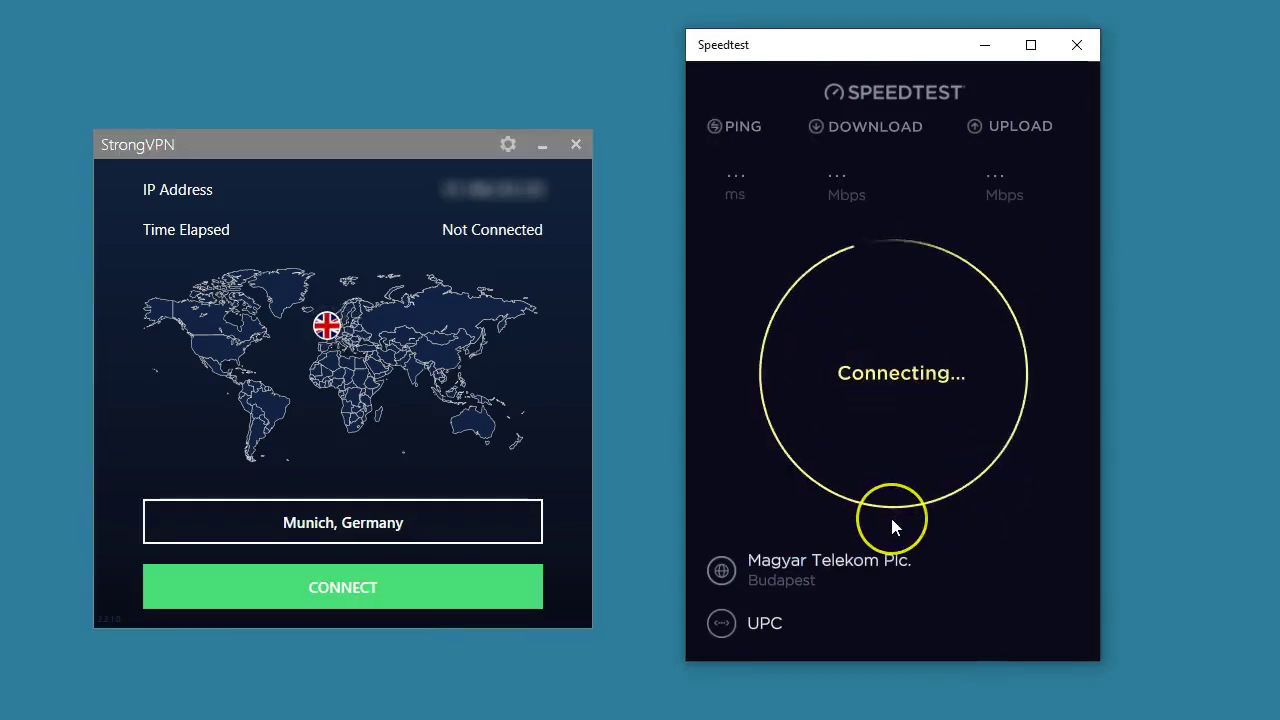
click(378, 521)
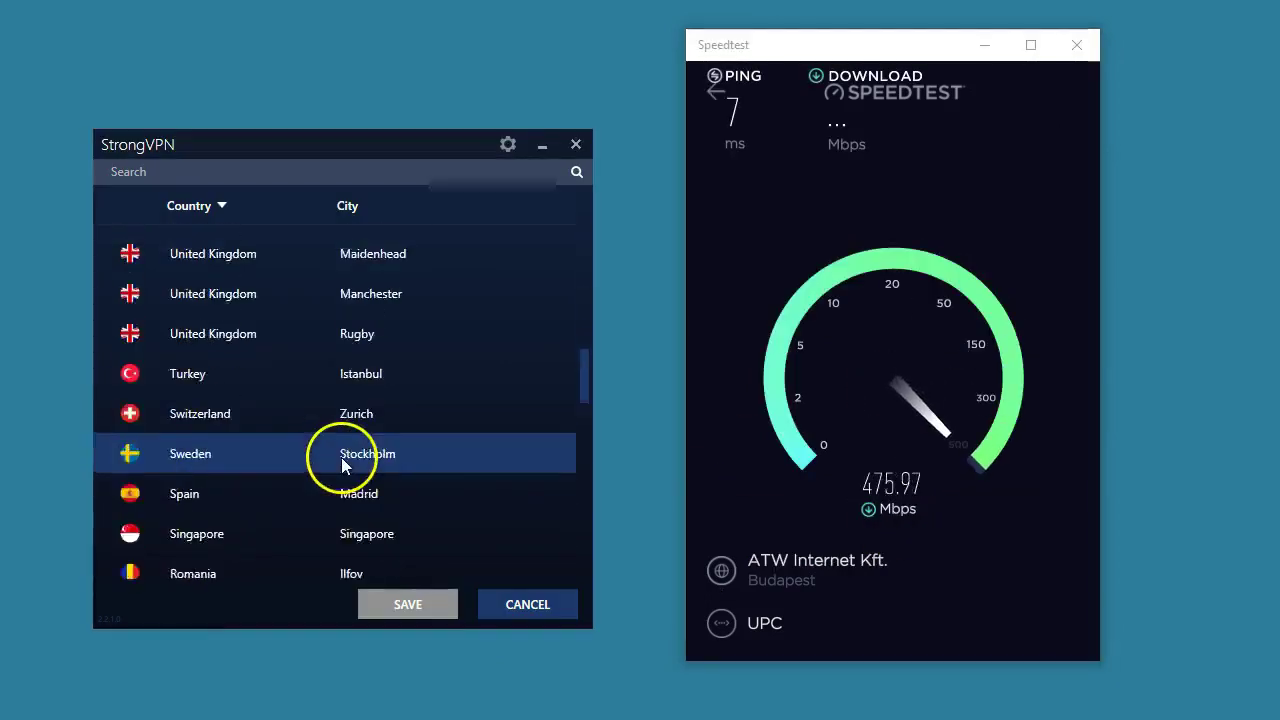
scroll(249, 557, down, 10)
click(249, 557)
click(408, 604)
Connect to Sydney, measure 698 ms ping, 20.73 down, 12.03 up Mbps, then disconnect.
click(403, 593)
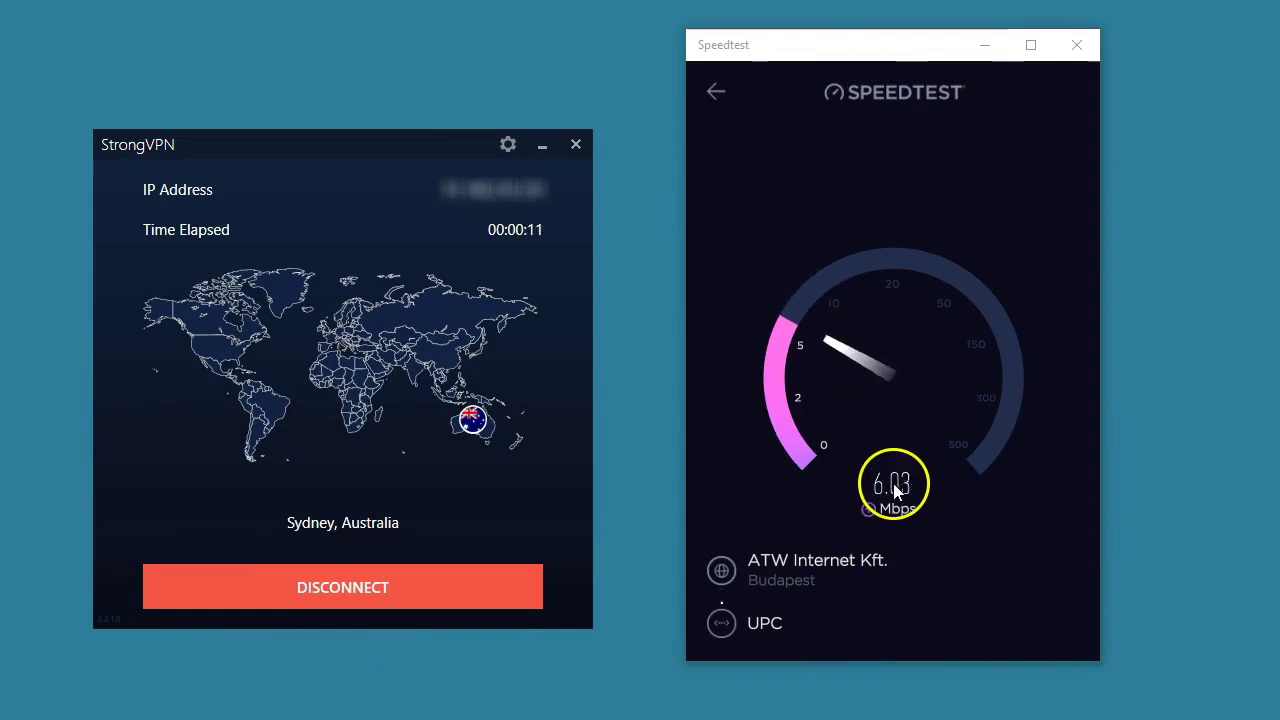
click(892, 553)
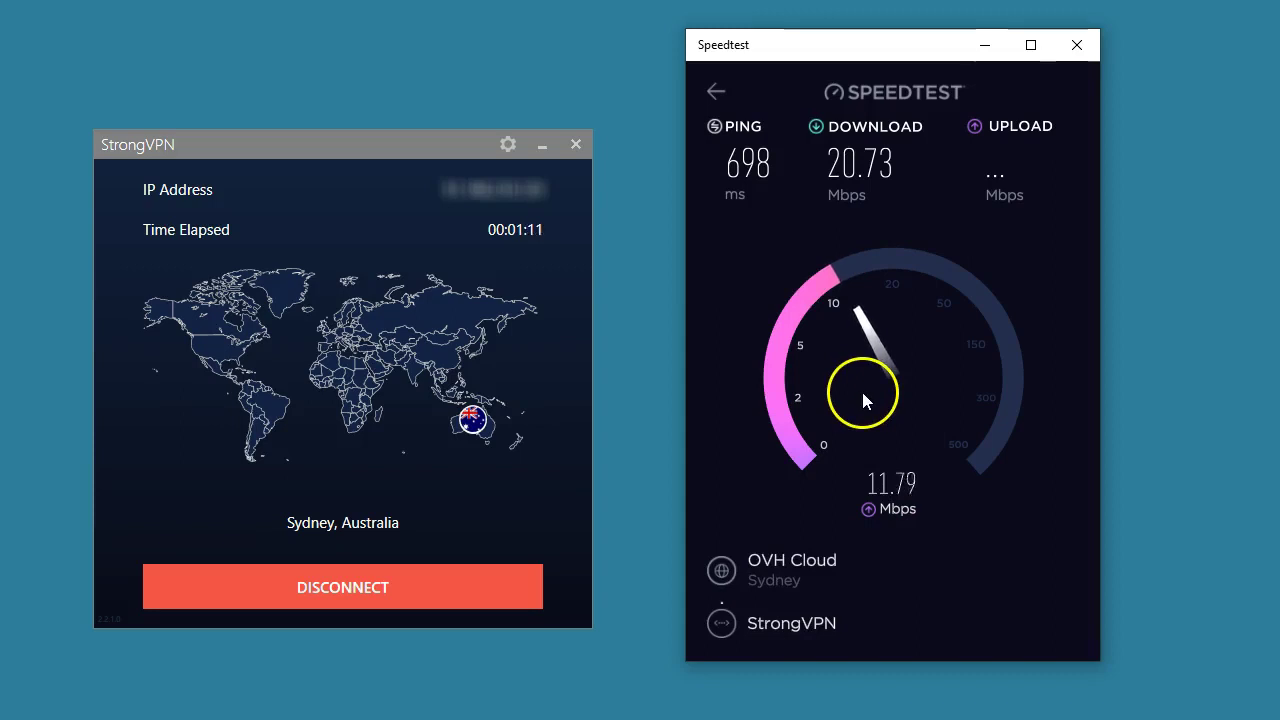
click(422, 594)
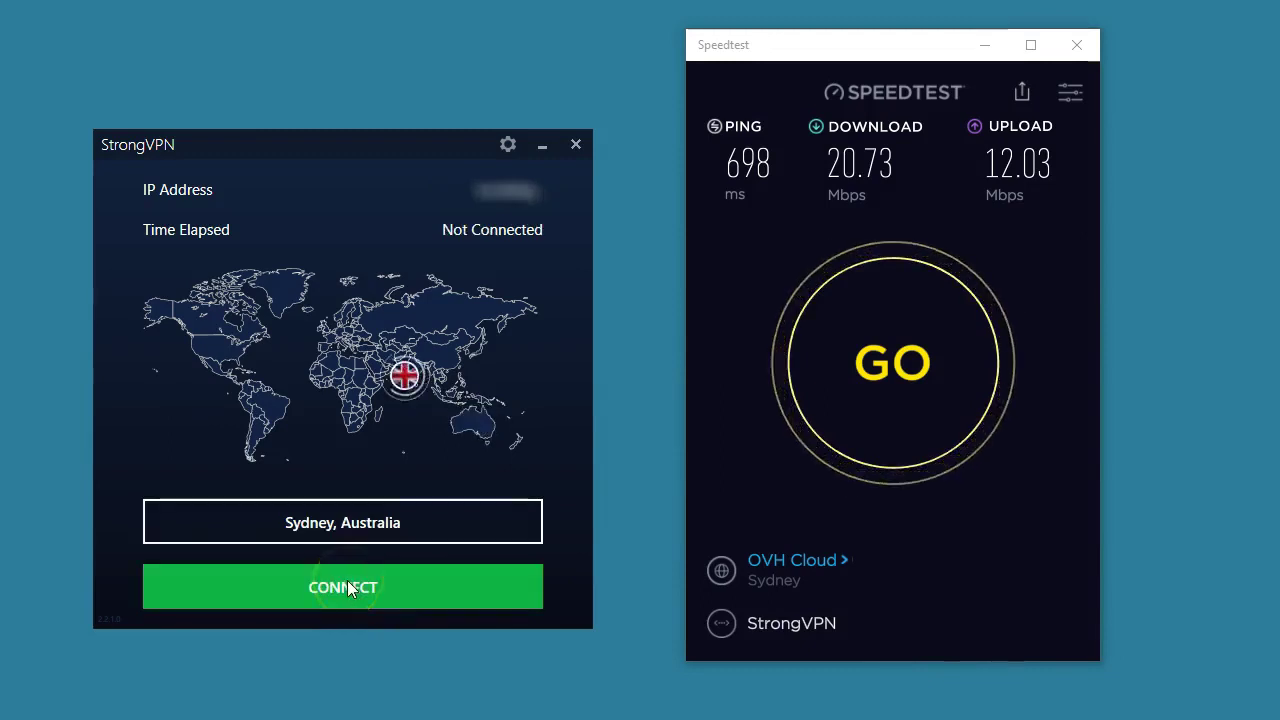
Save United Kingdom – Manchester as the location, connect, and run Speedtest (101 ms, 307.74/24.20 Mbps).
click(330, 530)
scroll(277, 410, down, 2)
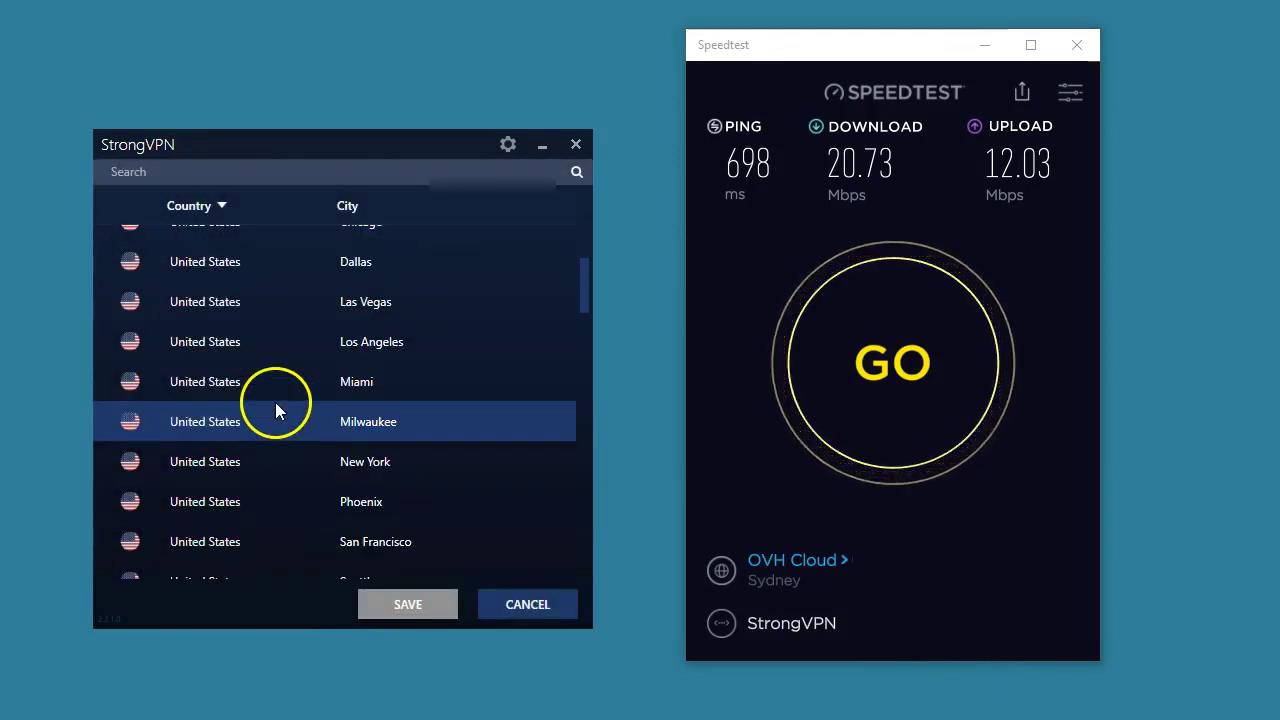
scroll(270, 430, down, 5)
click(265, 389)
click(410, 603)
click(419, 593)
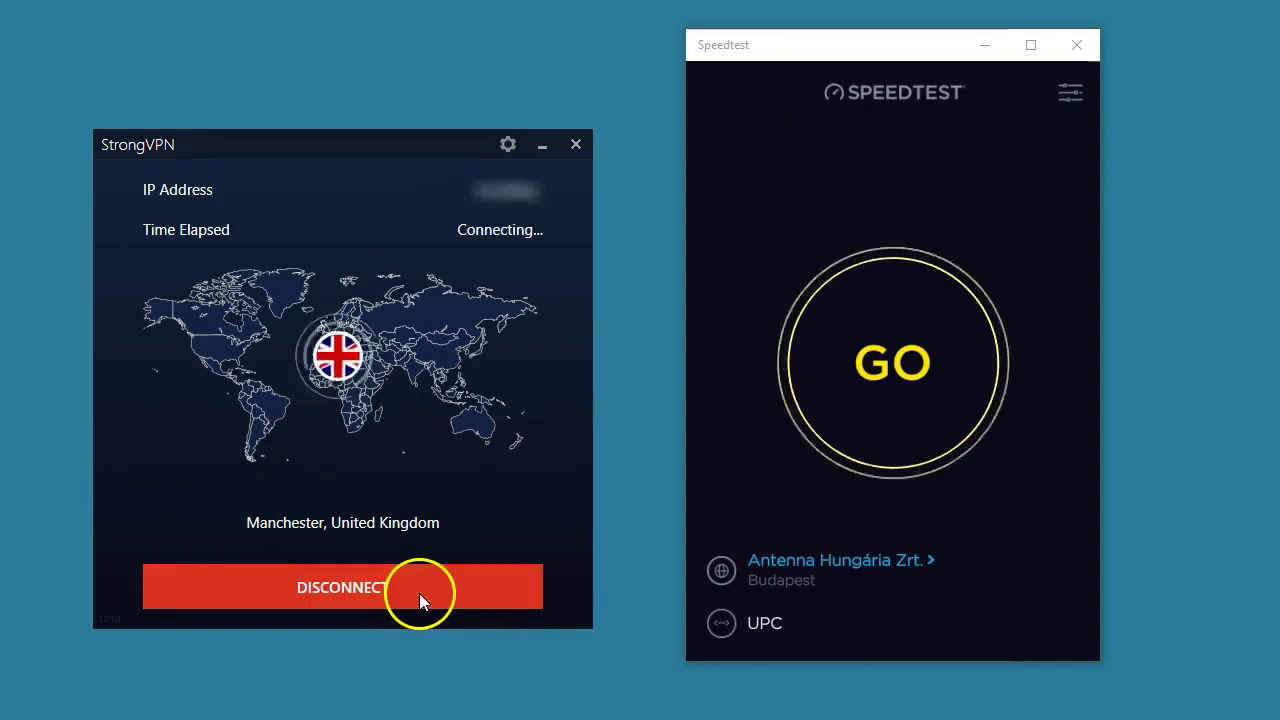
click(893, 366)
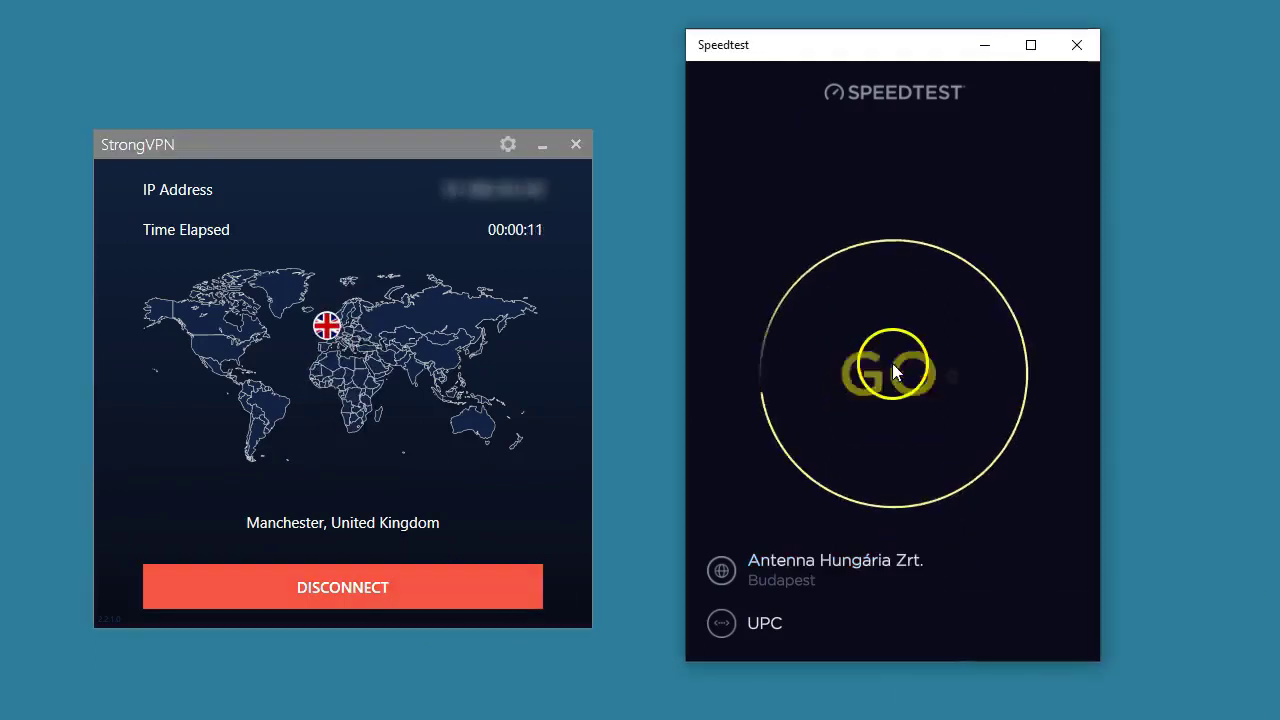